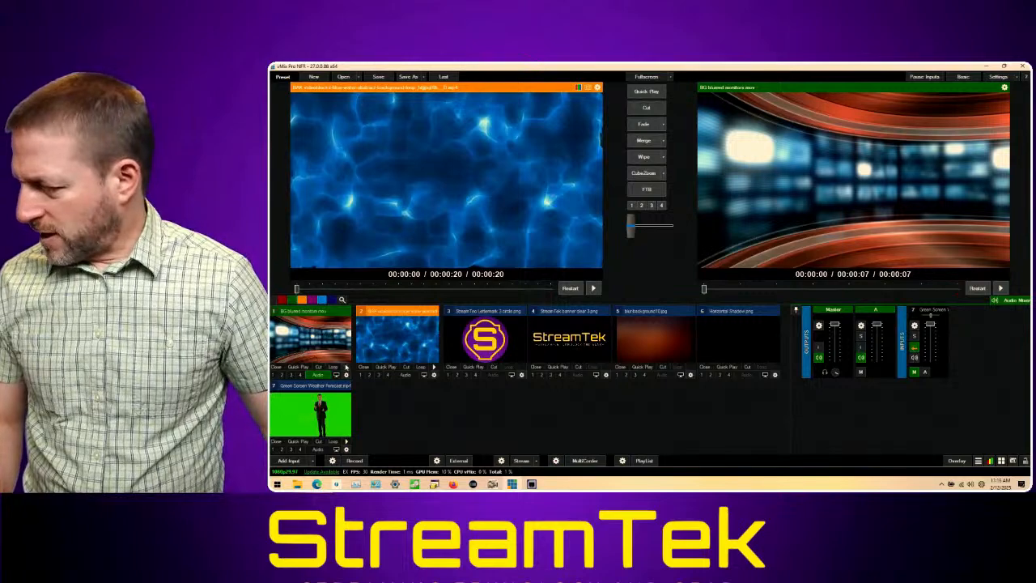
Step: Start the BG blurred monitors and blue water abstract background videos playing in a loop
{"action": "left_click", "coordinate": [347, 367]}
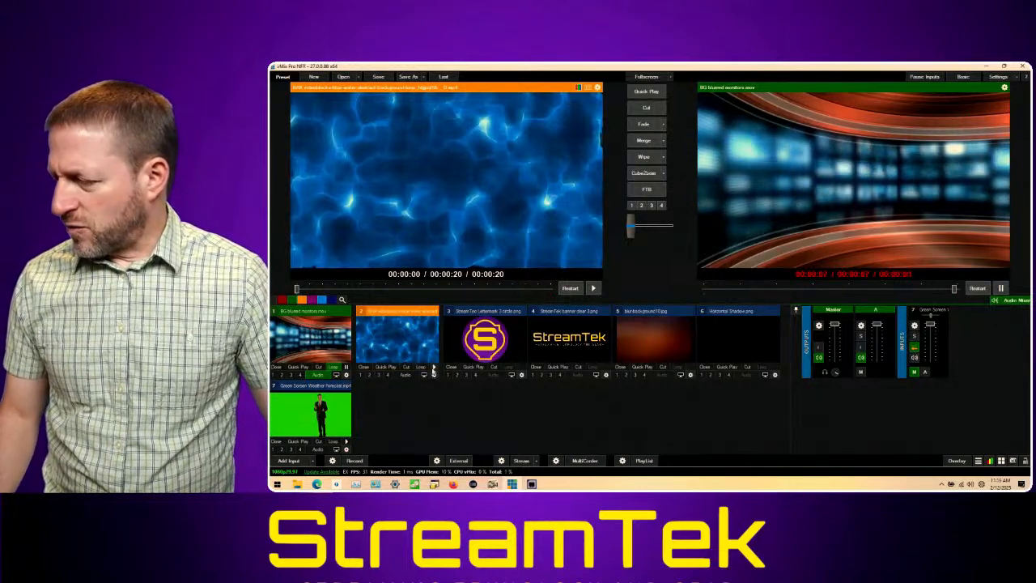
{"action": "left_click", "coordinate": [433, 367]}
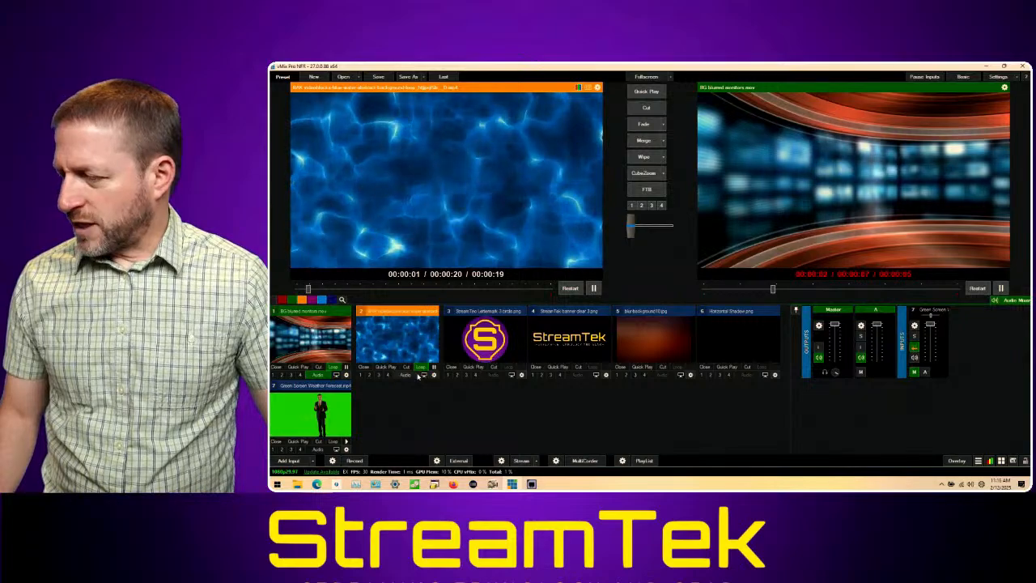
{"action": "left_click", "coordinate": [420, 367]}
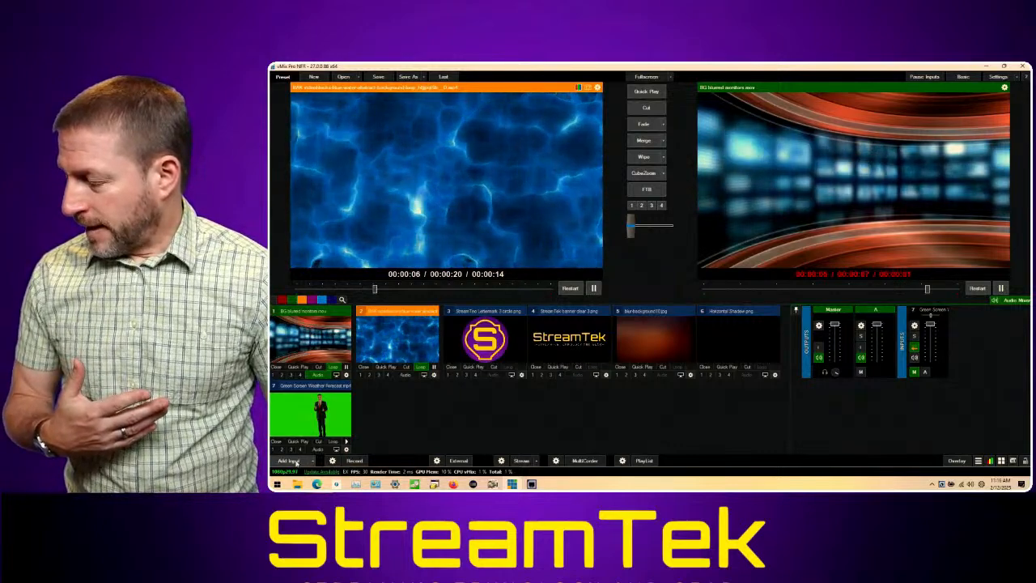
Step: Add a solid black Colour input to the production
{"action": "left_click", "coordinate": [289, 461]}
{"action": "left_click", "coordinate": [458, 289]}
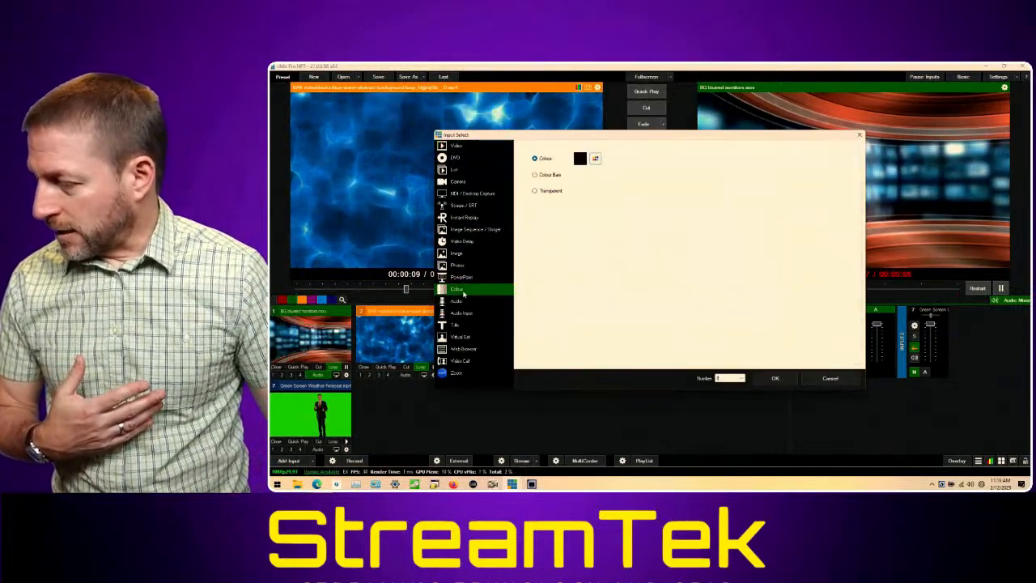
{"action": "left_click", "coordinate": [776, 378]}
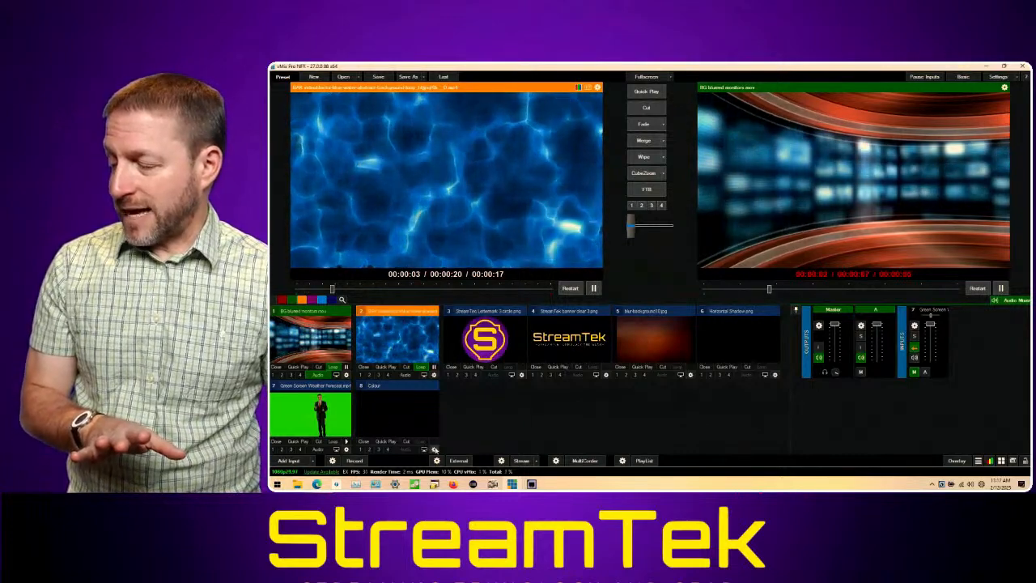
Step: Assign BG blurred monitors.mov to layer 1 and Green Screen Weather Forecast.mp4 to layer 2 of the Colour input
{"action": "left_click", "coordinate": [434, 449]}
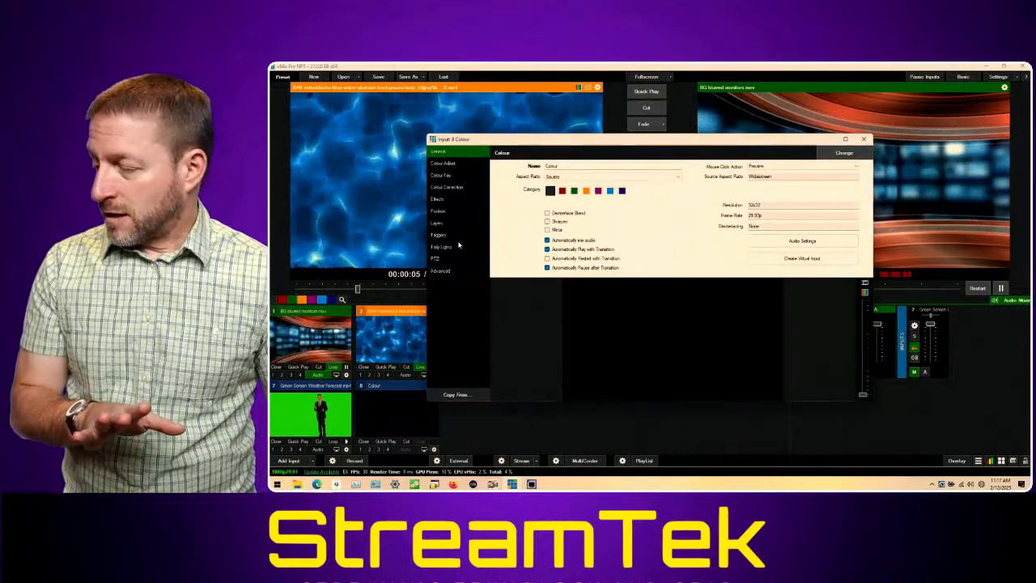
{"action": "left_click", "coordinate": [438, 223]}
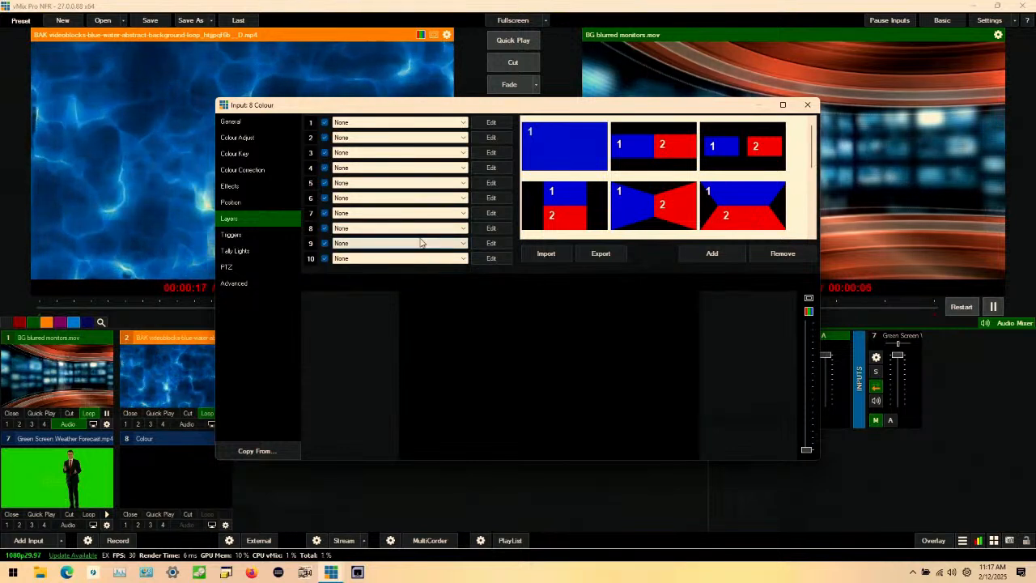
{"action": "left_click", "coordinate": [419, 122]}
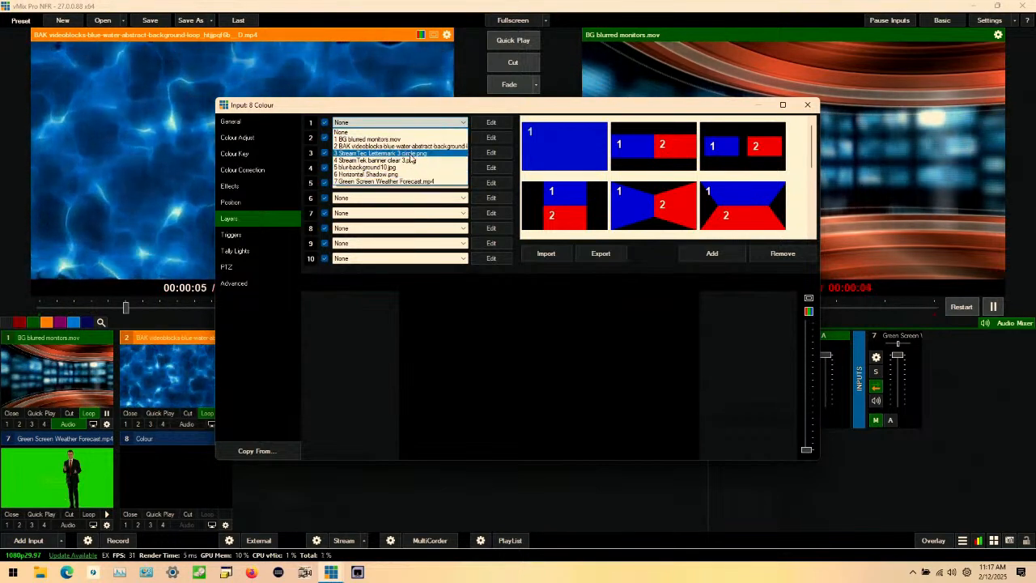
{"action": "left_click", "coordinate": [432, 329]}
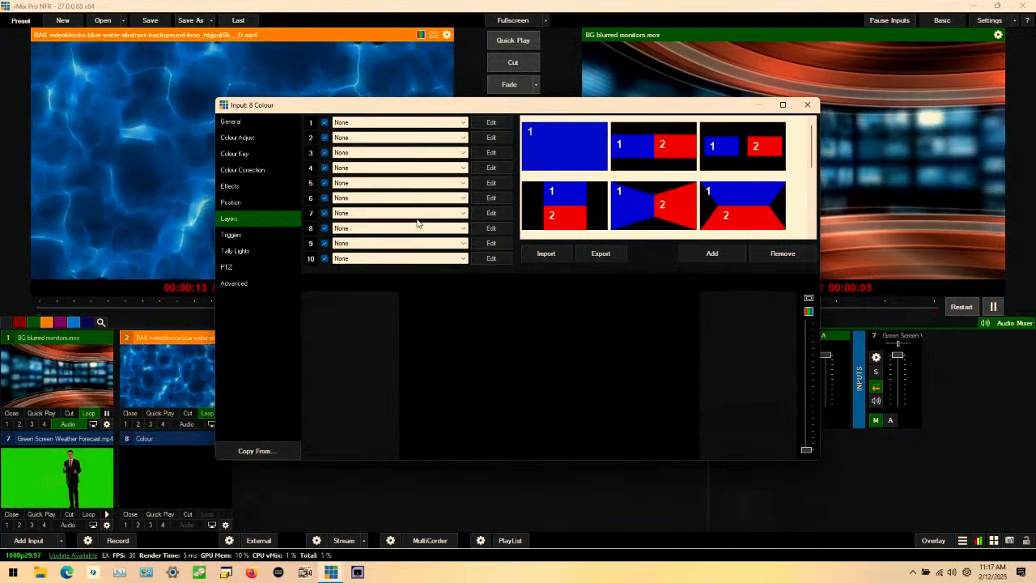
{"action": "left_click", "coordinate": [419, 126]}
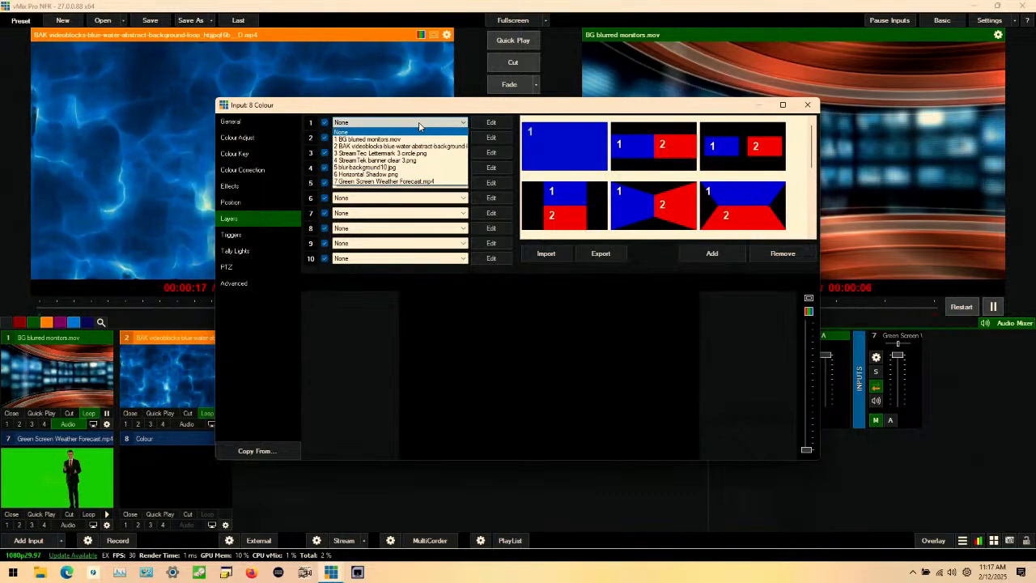
{"action": "left_click", "coordinate": [420, 140]}
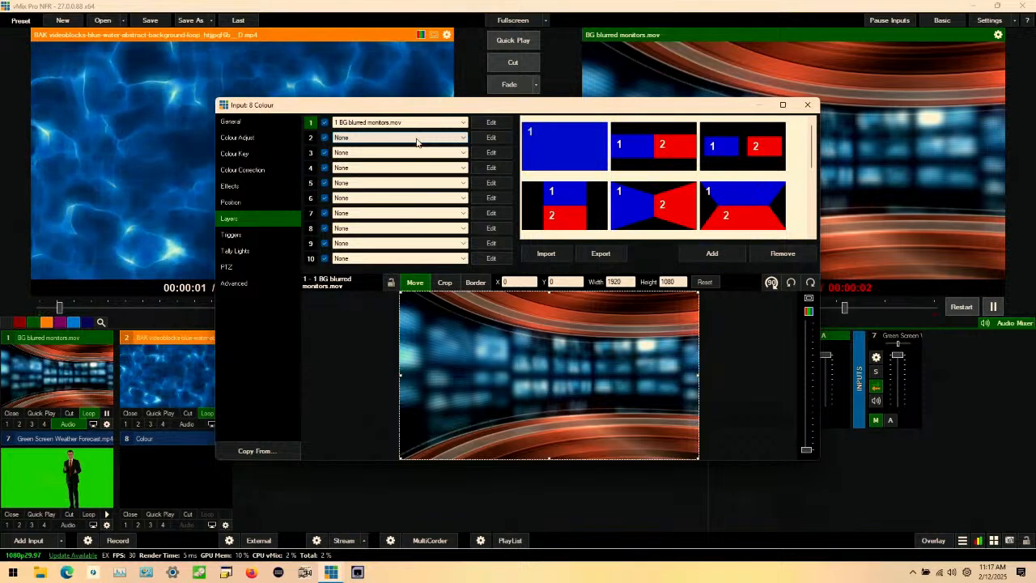
{"action": "left_click", "coordinate": [417, 139]}
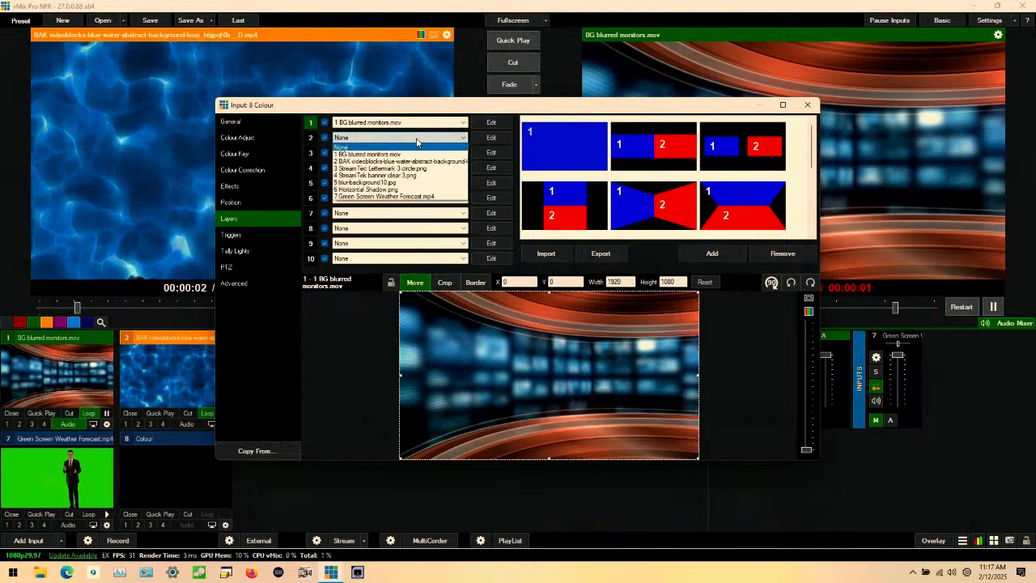
{"action": "left_click", "coordinate": [423, 198]}
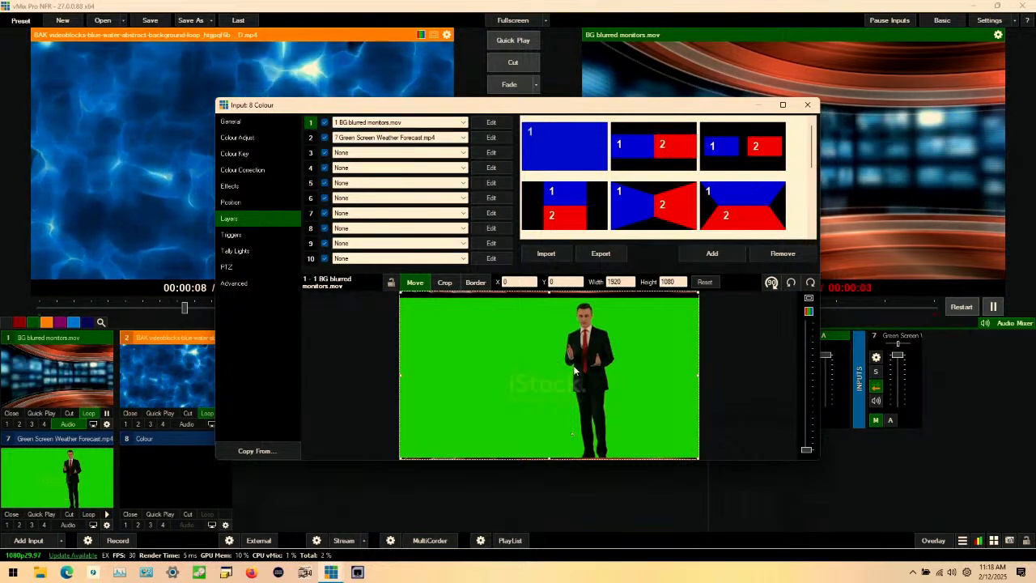
Step: Start the Green Screen Weather Forecast video playing and rename the Colour input "Scene 1"
{"action": "left_click", "coordinate": [106, 515]}
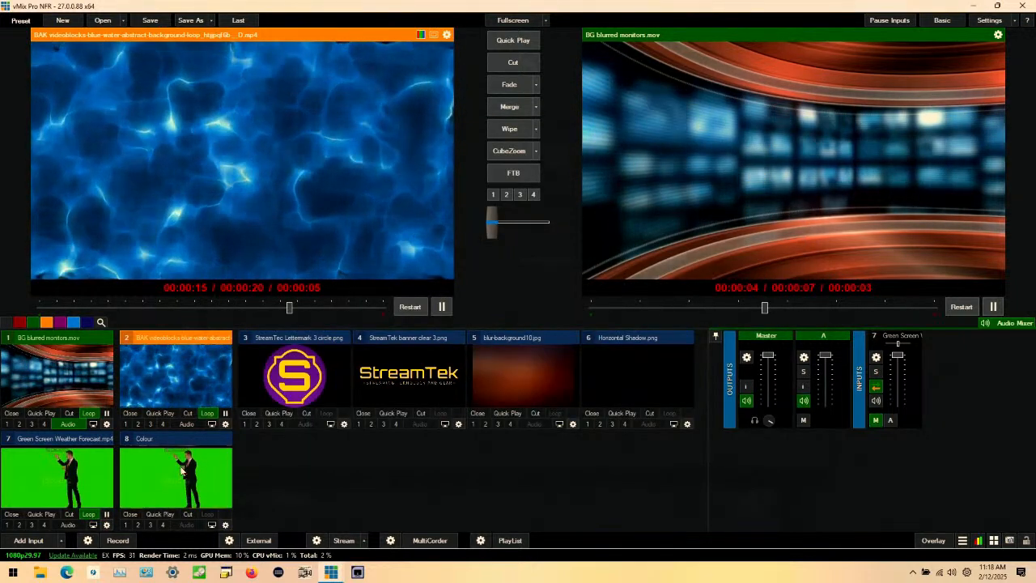
{"action": "left_click", "coordinate": [226, 526]}
{"action": "left_click", "coordinate": [269, 123]}
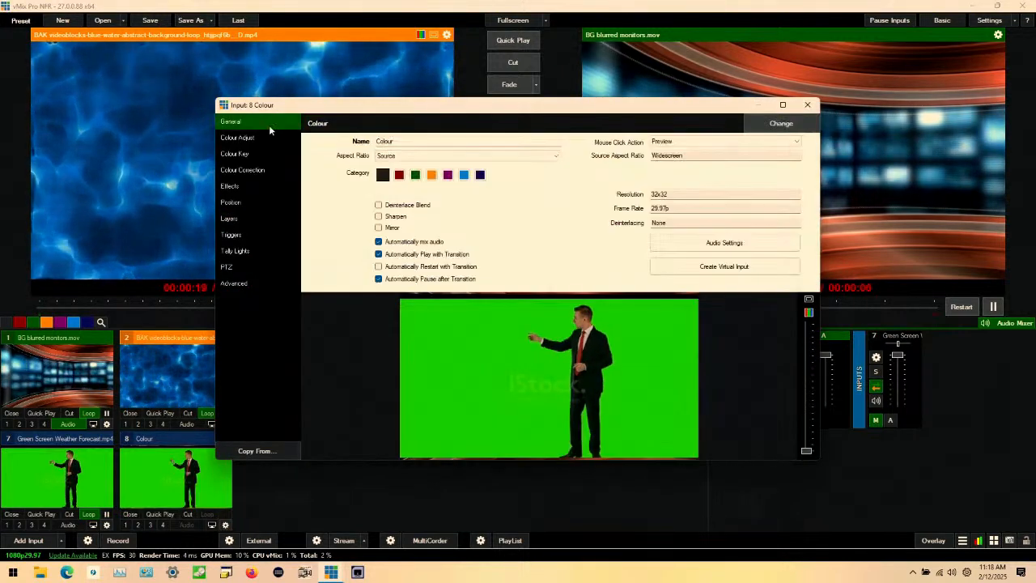
{"action": "double_click", "coordinate": [386, 141]}
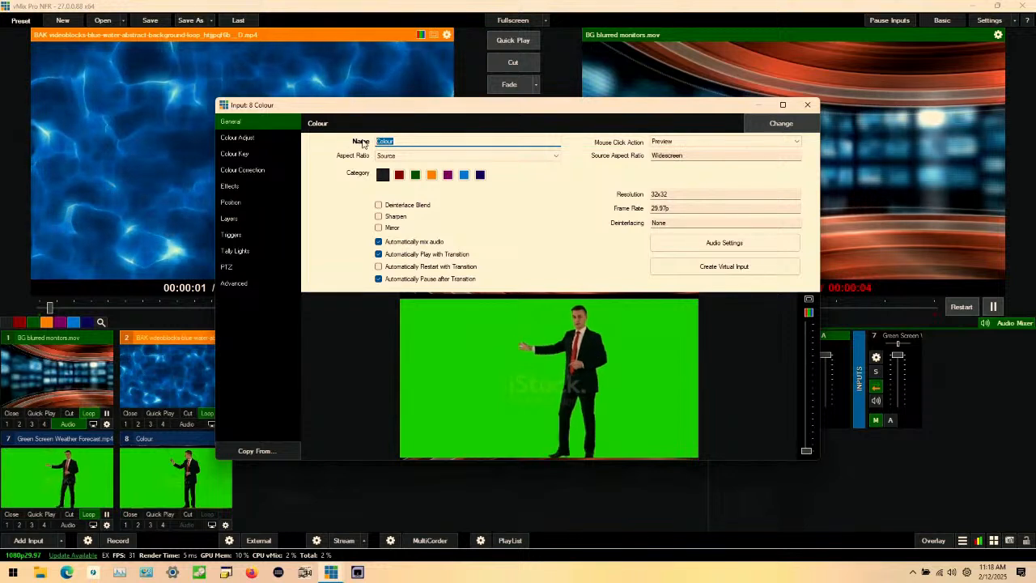
{"action": "type", "text": "Scene 1"}
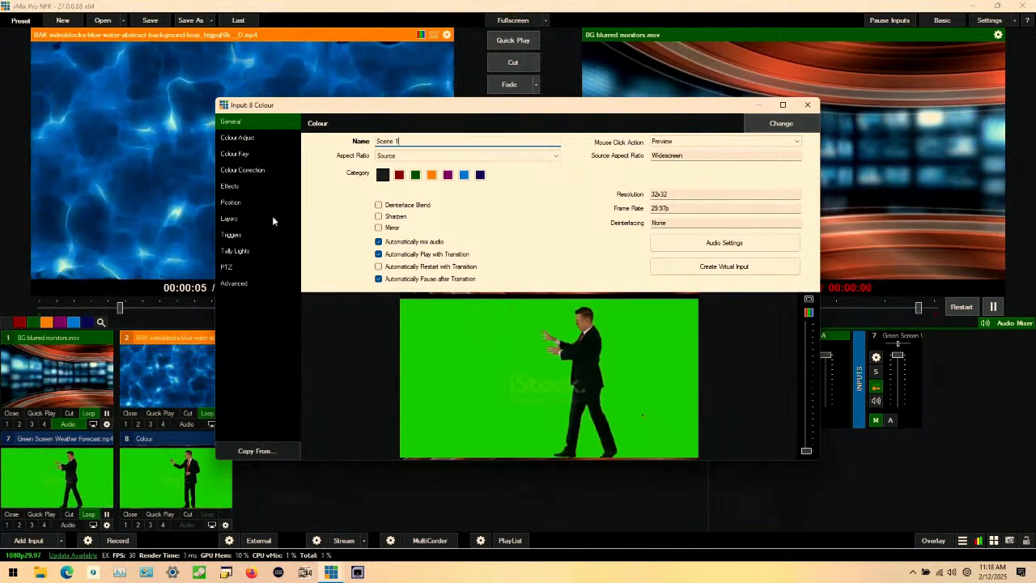
Step: Enlarge the Green Screen Weather Forecast layer of the scene to a zoom of 1.13
{"action": "left_click", "coordinate": [251, 218]}
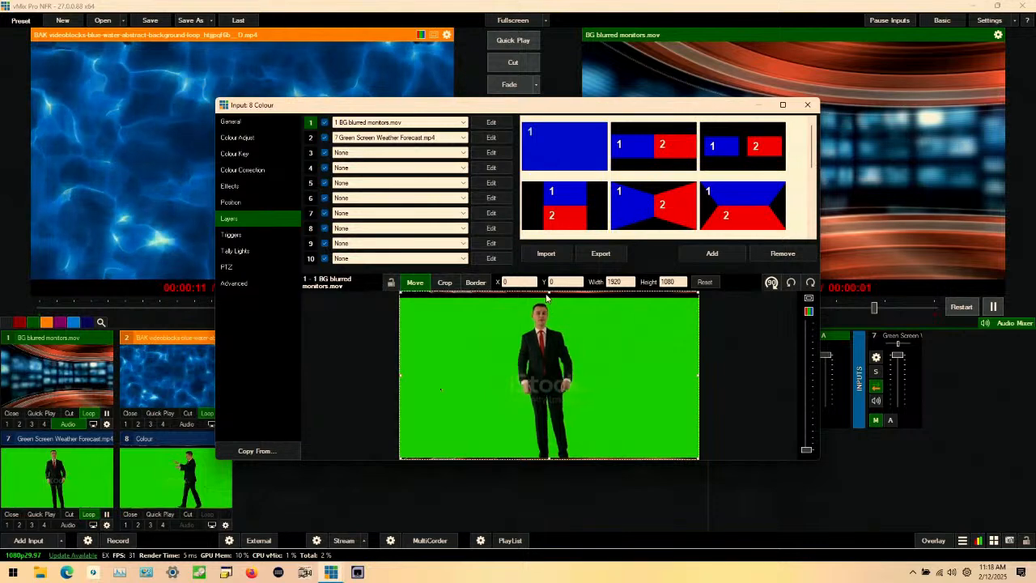
{"action": "left_click_drag", "start_coordinate": [549, 293], "coordinate": [550, 293]}
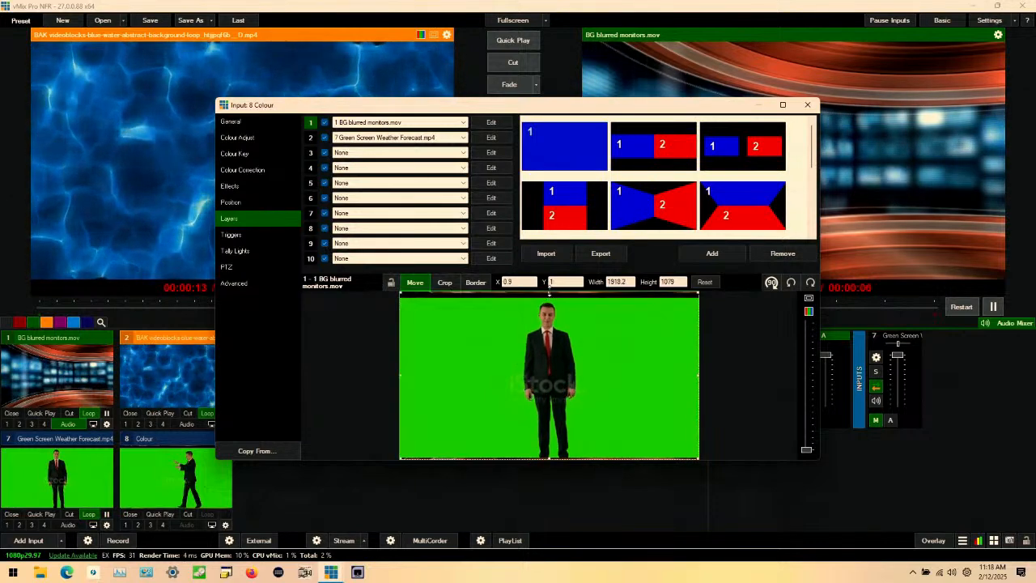
{"action": "left_click", "coordinate": [560, 335]}
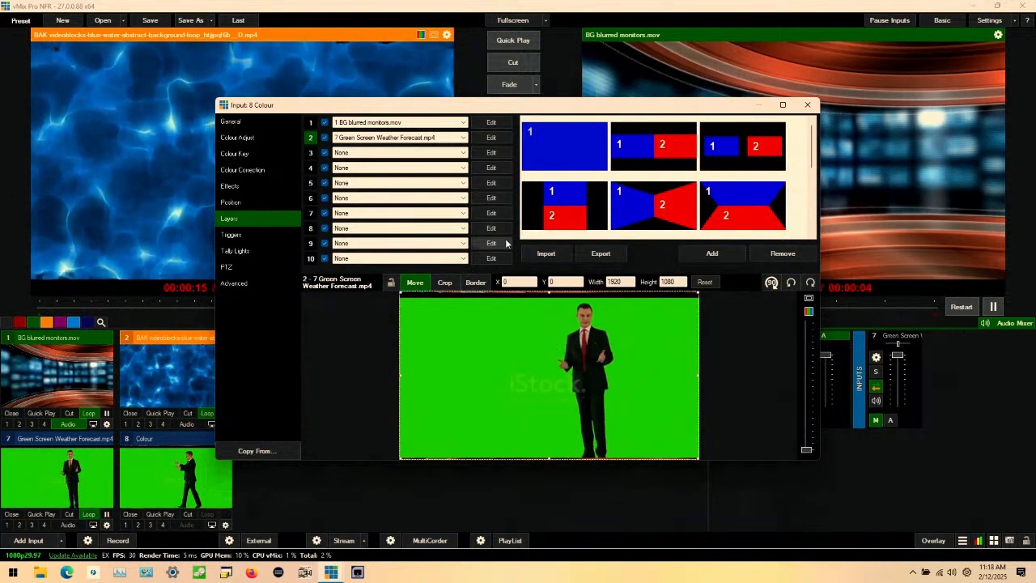
{"action": "left_click", "coordinate": [491, 137]}
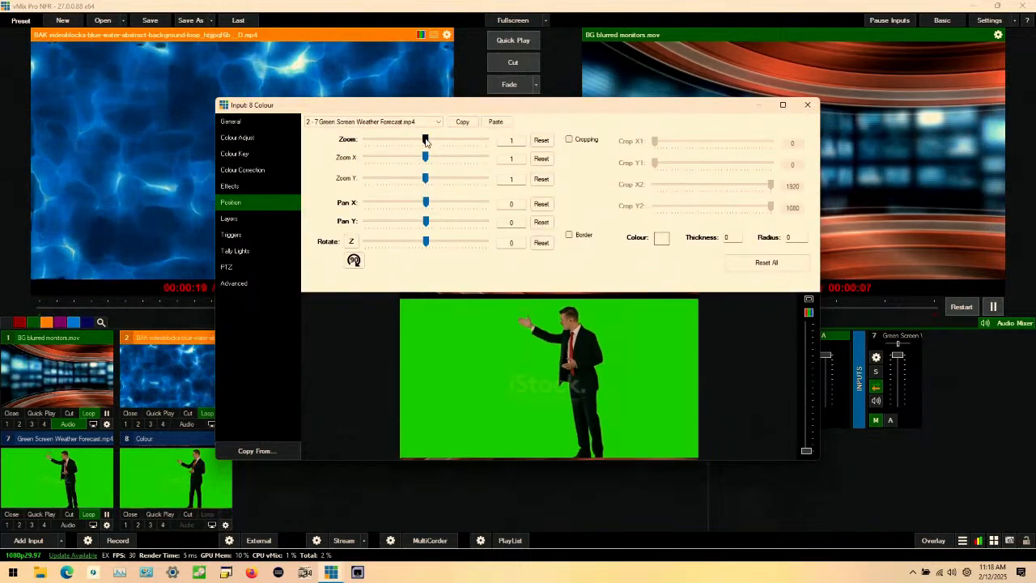
{"action": "left_click_drag", "start_coordinate": [426, 142], "coordinate": [427, 143]}
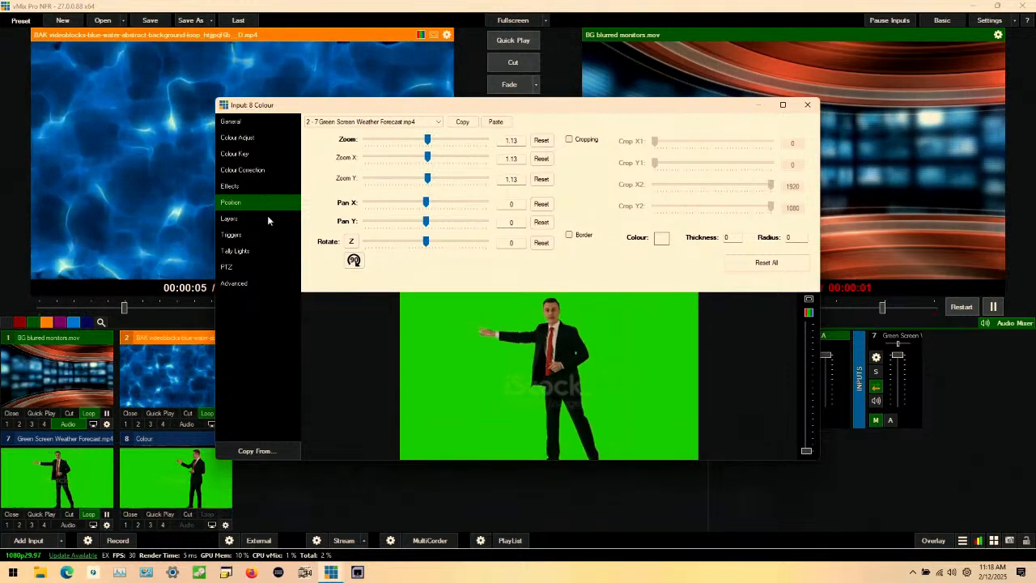
Step: Key out the green backdrop of the Green Screen Weather Forecast input with a sampled green Colour Key and auto chroma key preset 2
{"action": "left_click", "coordinate": [88, 465]}
{"action": "left_click", "coordinate": [106, 525]}
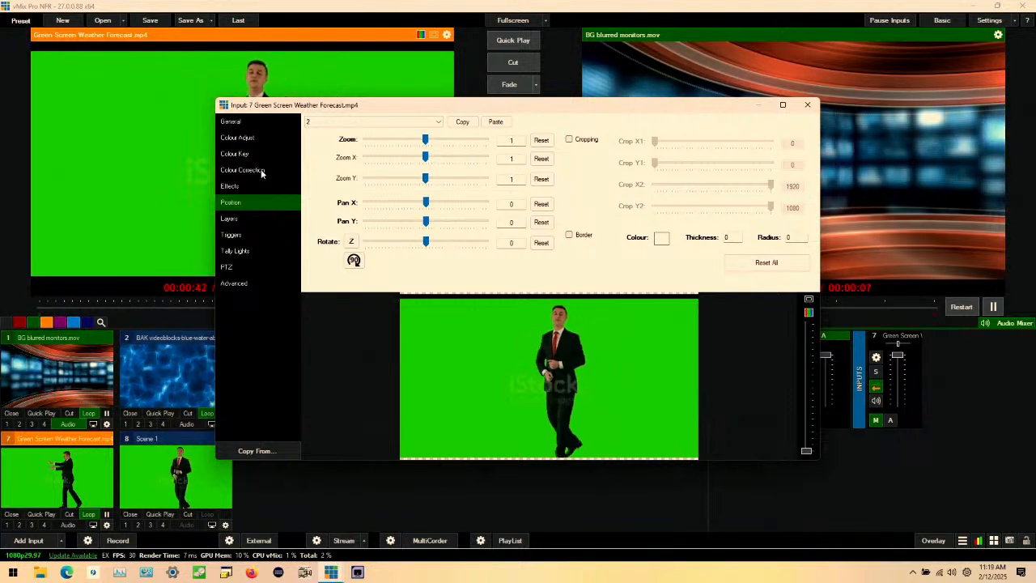
{"action": "left_click", "coordinate": [237, 154]}
{"action": "left_click", "coordinate": [316, 136]}
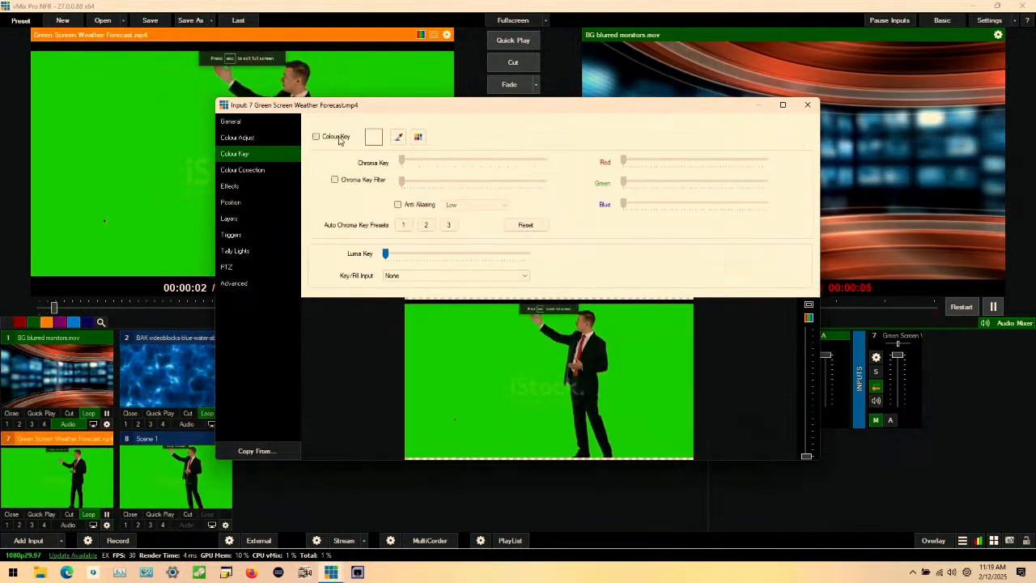
{"action": "left_click", "coordinate": [398, 136]}
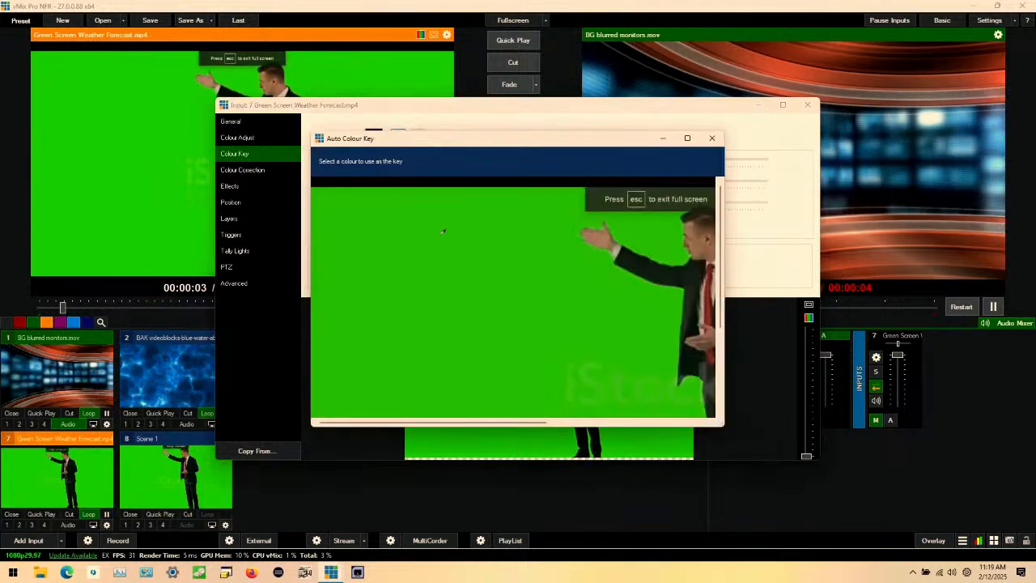
{"action": "left_click", "coordinate": [586, 326]}
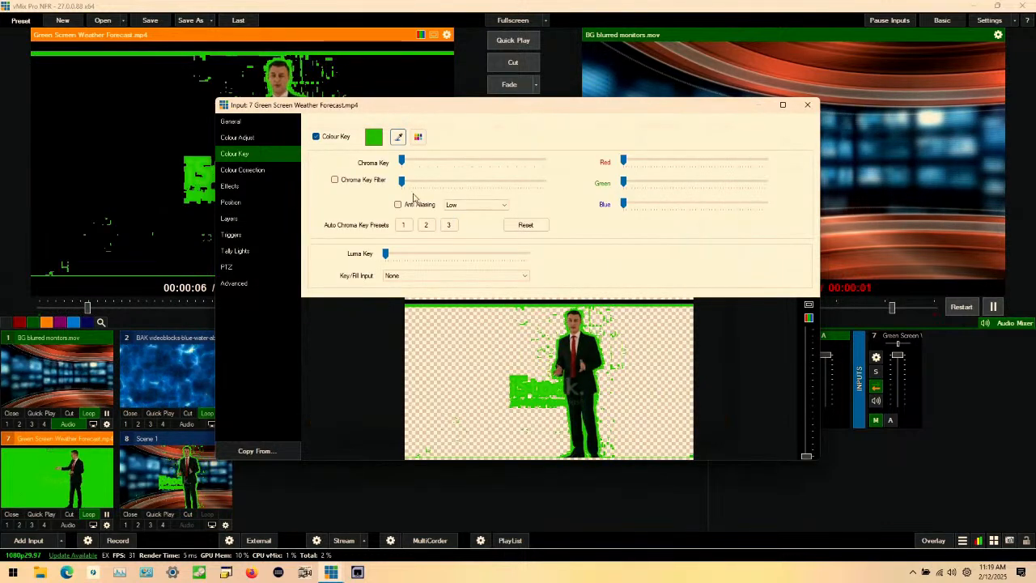
{"action": "left_click", "coordinate": [426, 225]}
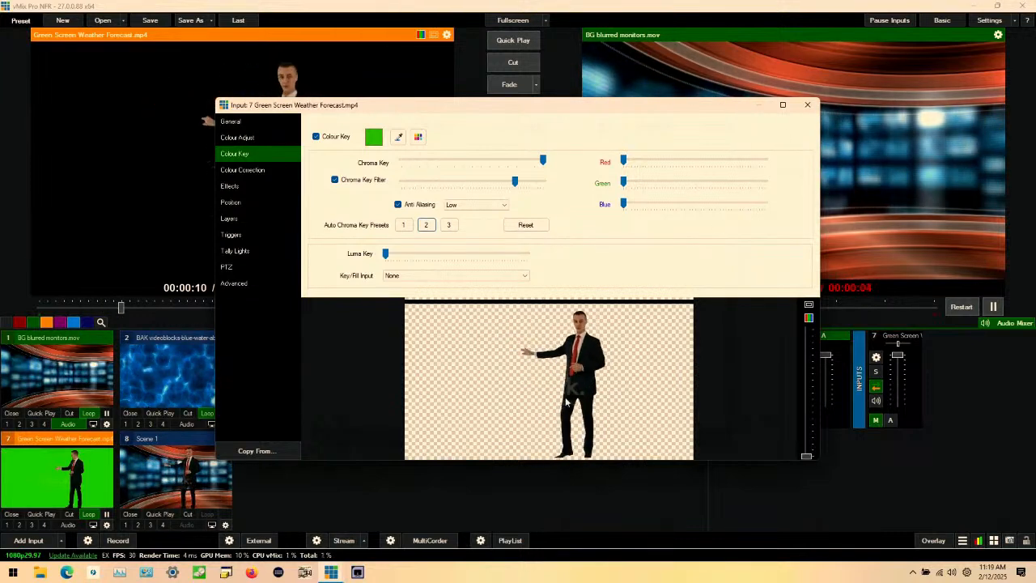
{"action": "left_click", "coordinate": [807, 106]}
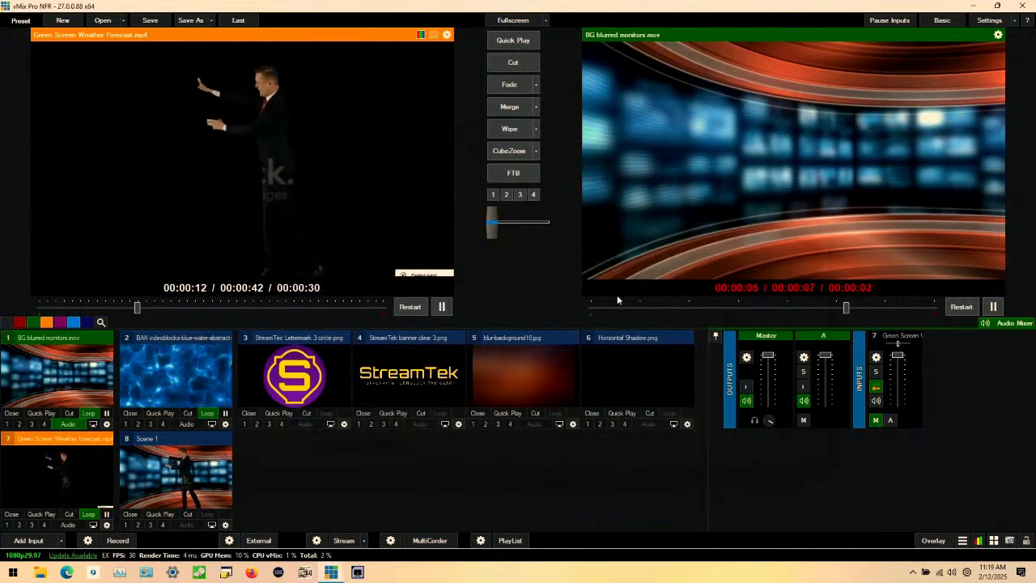
Step: Put Scene 1 in preview and assign StreamTek banner clear 3.png to its layer 4
{"action": "left_click", "coordinate": [191, 443]}
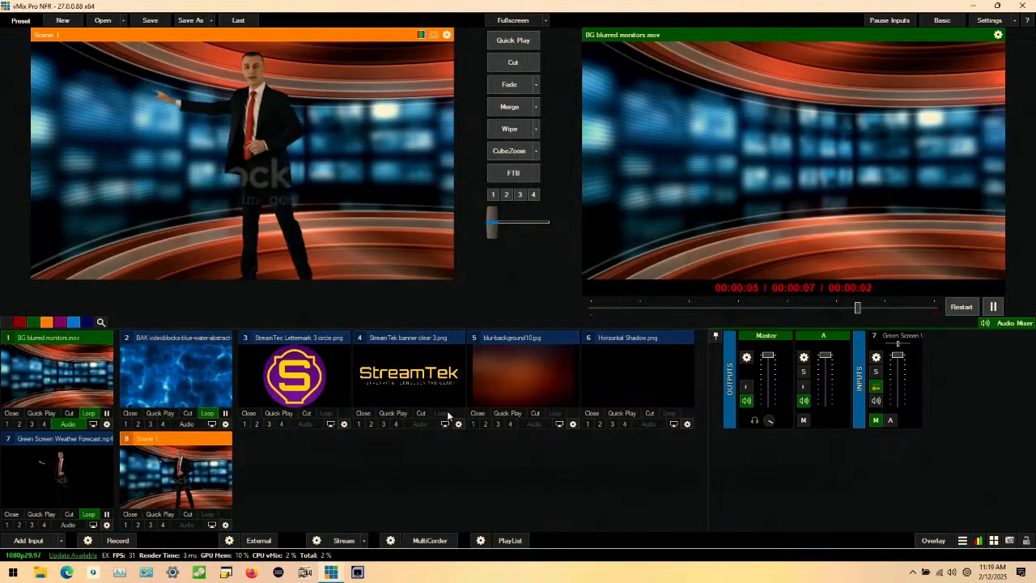
{"action": "left_click", "coordinate": [225, 525]}
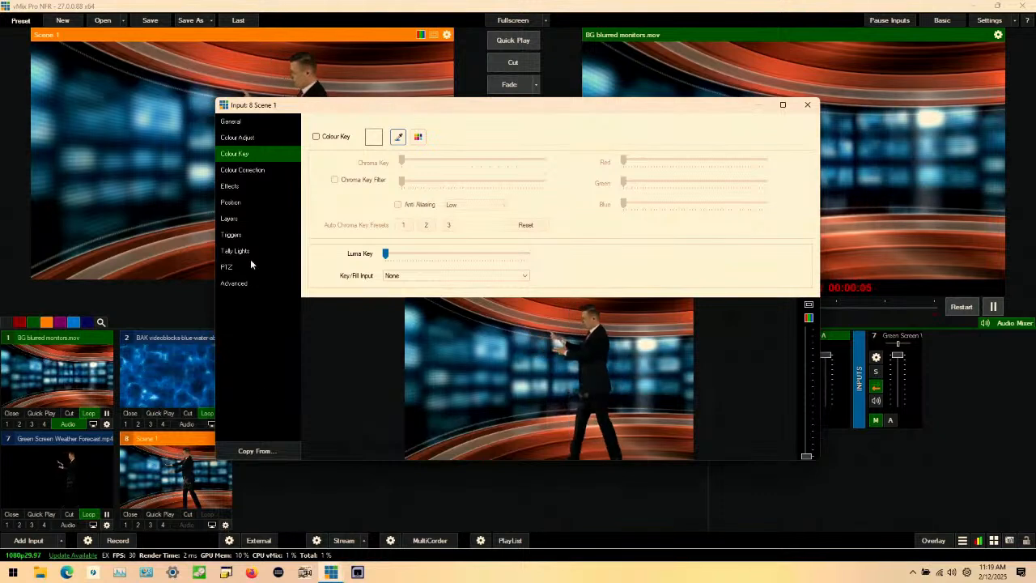
{"action": "left_click", "coordinate": [231, 219]}
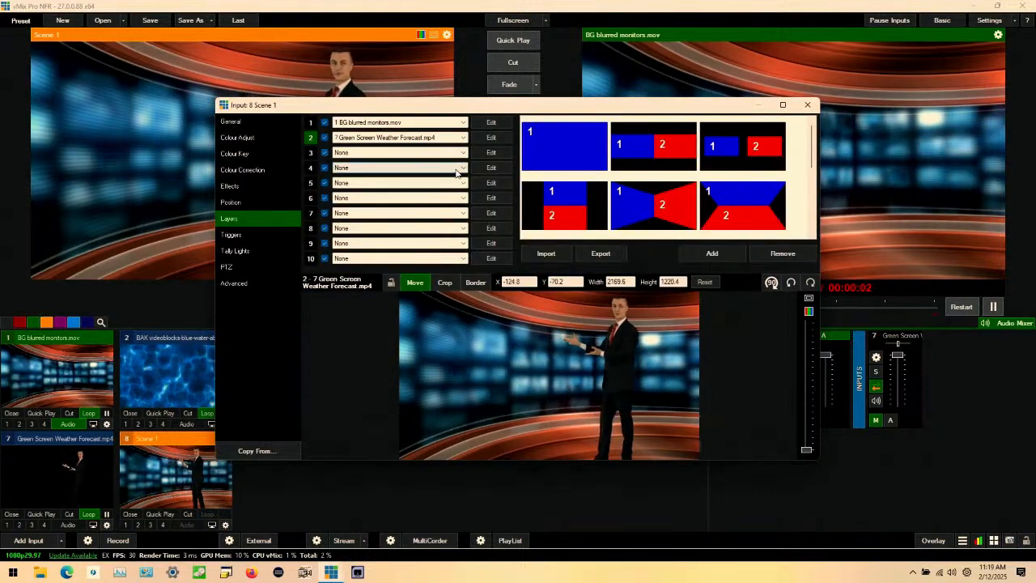
{"action": "left_click", "coordinate": [396, 168]}
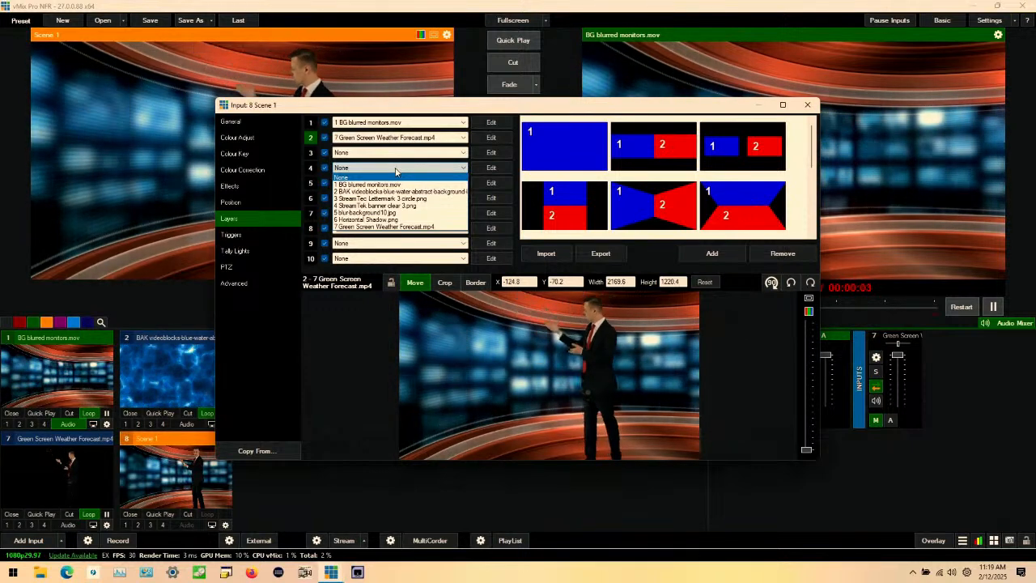
{"action": "left_click", "coordinate": [404, 207]}
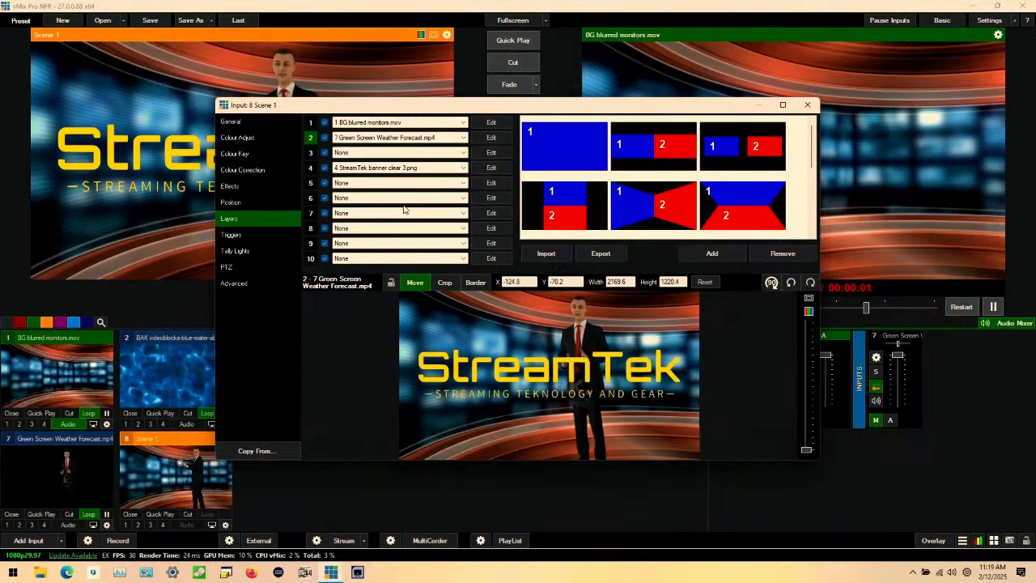
Step: Shrink the StreamTek banner layer of Scene 1 to a zoom of about 0.58 and place it in the scene's lower-left corner
{"action": "left_click", "coordinate": [491, 168]}
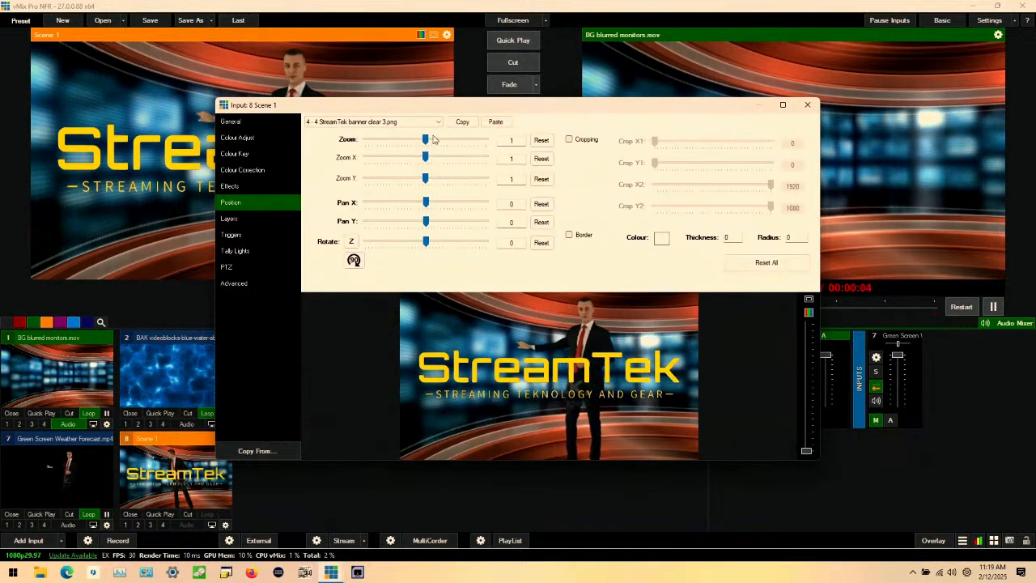
{"action": "left_click_drag", "start_coordinate": [426, 140], "coordinate": [405, 143]}
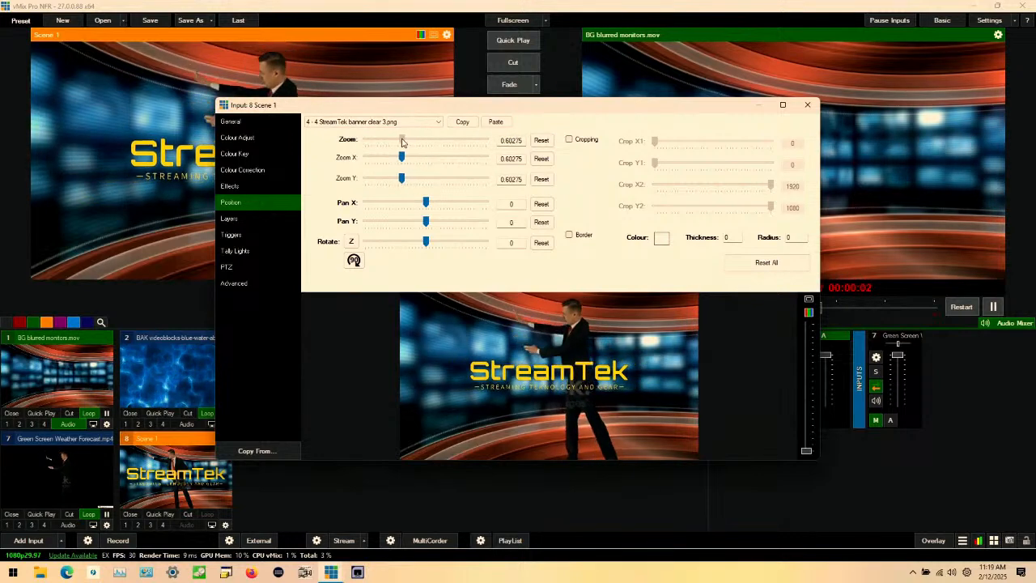
{"action": "left_click_drag", "start_coordinate": [535, 373], "coordinate": [468, 443]}
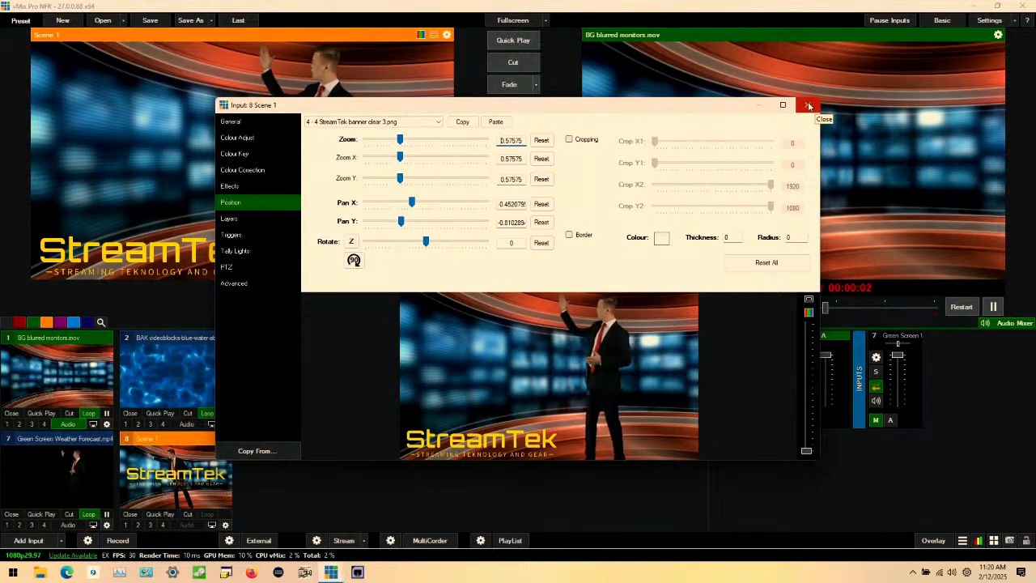
Step: Crop the layer 2 presenter with Crop Y1 30 and reposition the layer at about Pan X 0.46, Pan Y -0.30
{"action": "left_click", "coordinate": [231, 218]}
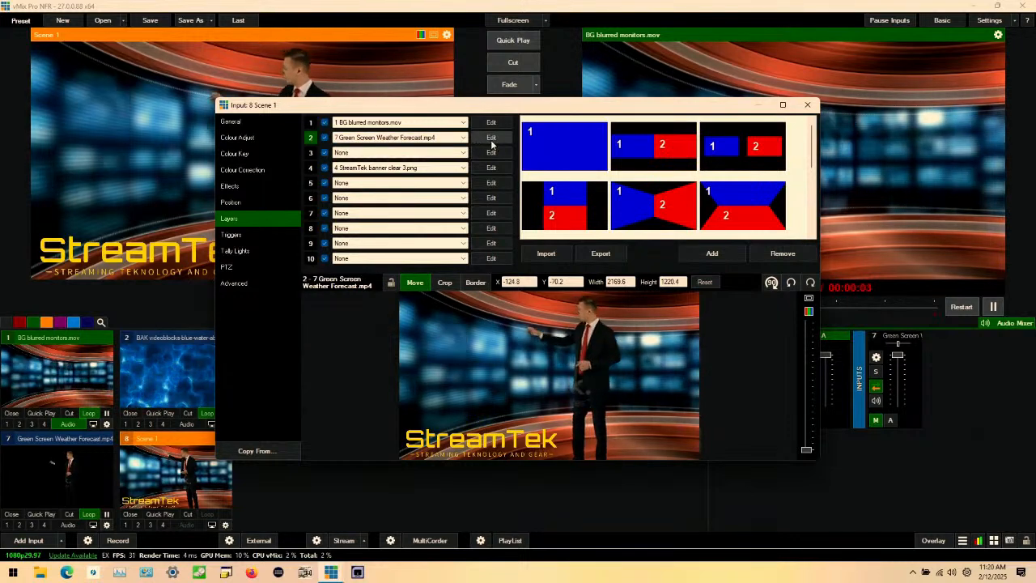
{"action": "left_click", "coordinate": [491, 138]}
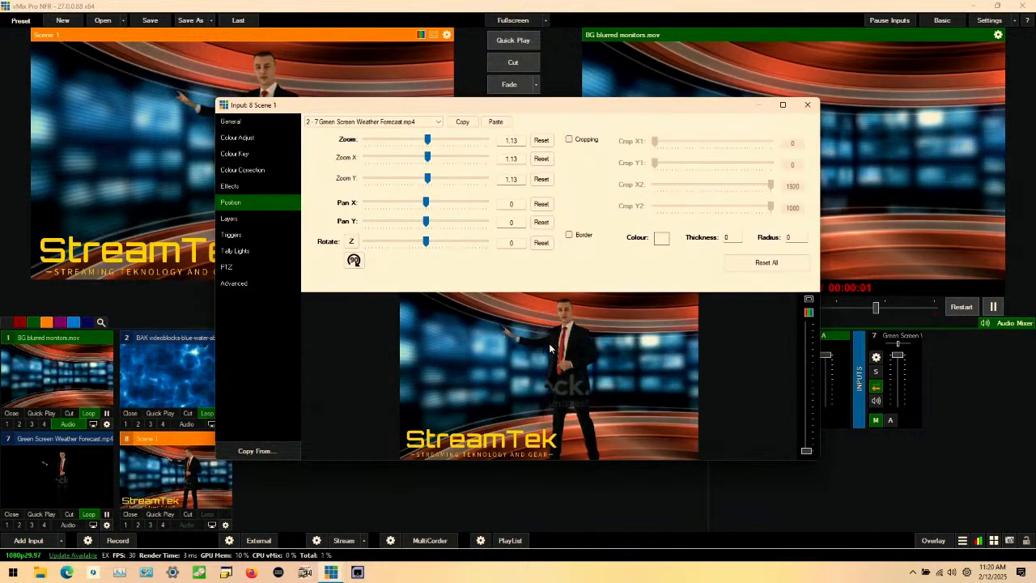
{"action": "left_click_drag", "start_coordinate": [575, 344], "coordinate": [593, 365]}
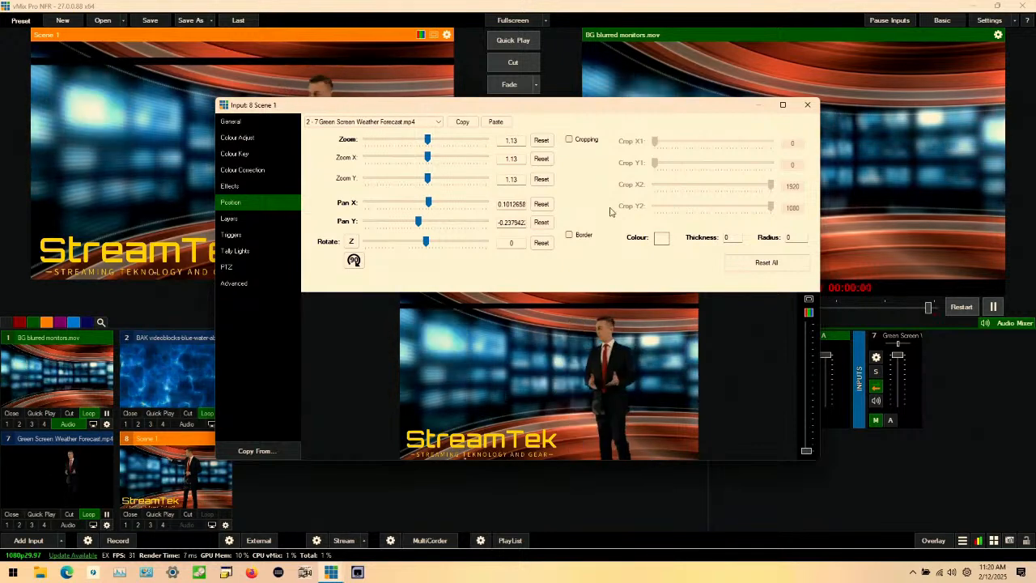
{"action": "left_click", "coordinate": [569, 139]}
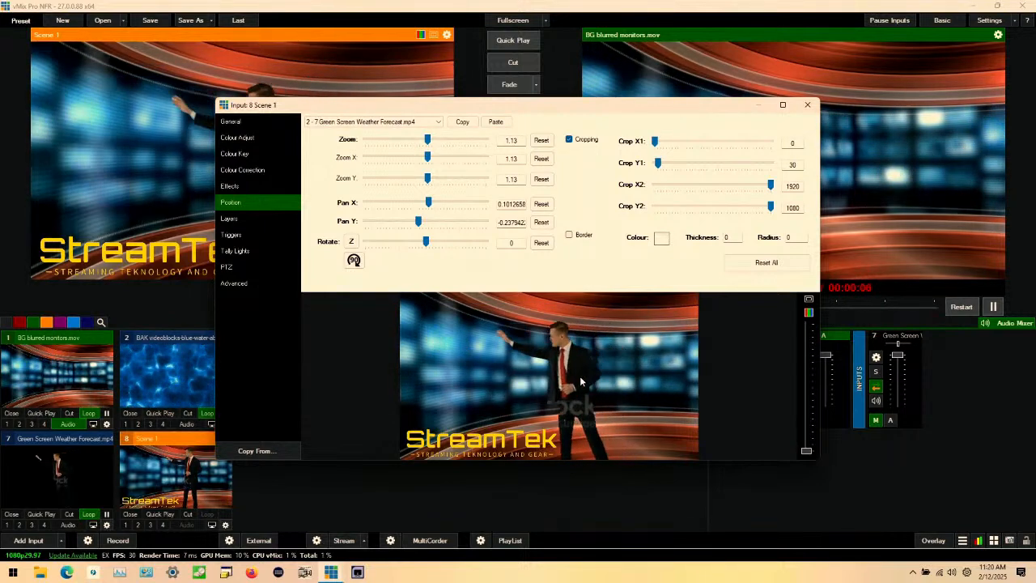
{"action": "left_click_drag", "start_coordinate": [581, 382], "coordinate": [623, 381]}
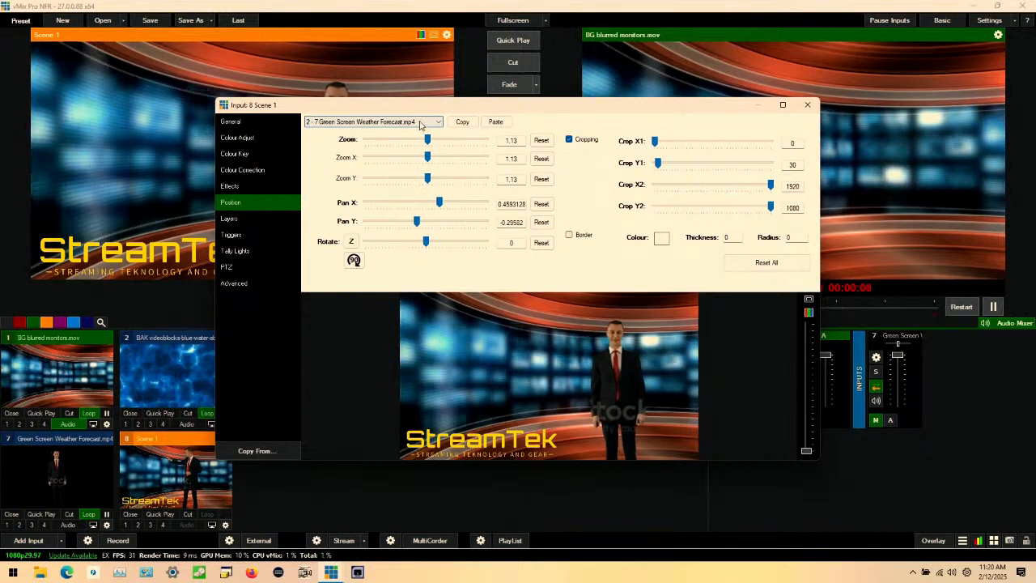
Step: Assign Green Screen Weather Forecast.mp4 to layer 7 of Scene 1
{"action": "left_click", "coordinate": [248, 218]}
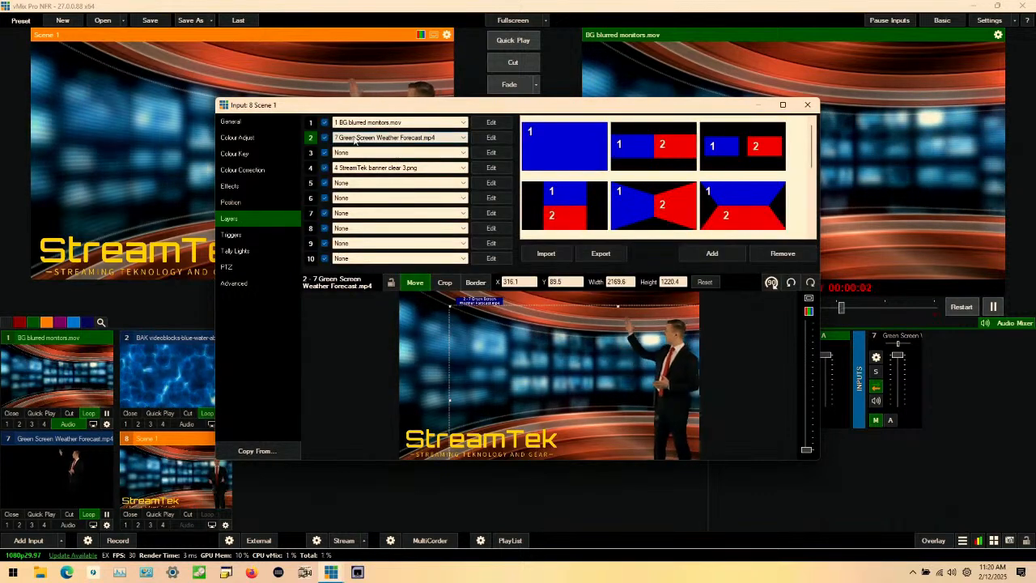
{"action": "left_click", "coordinate": [375, 213]}
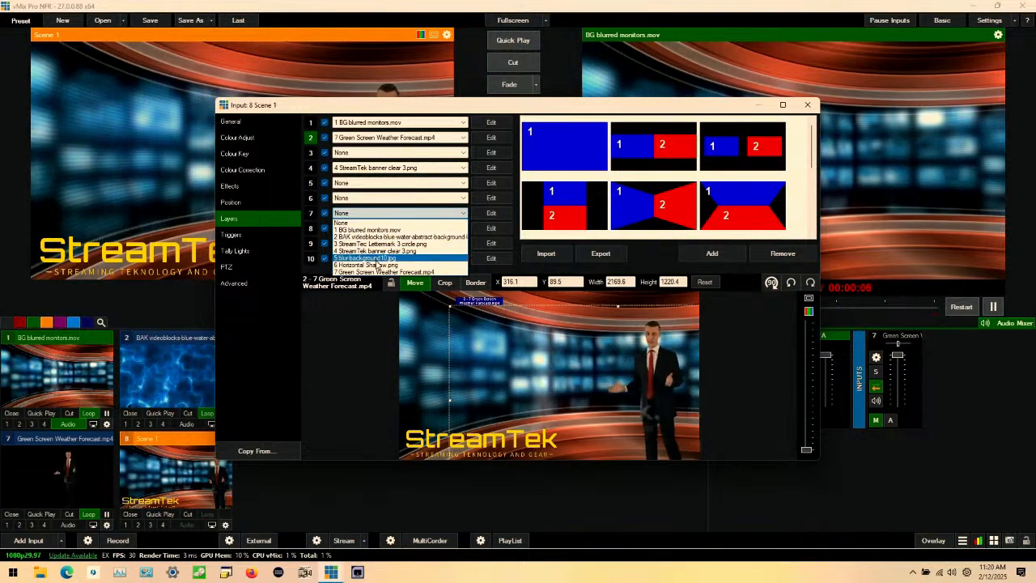
{"action": "left_click", "coordinate": [378, 272]}
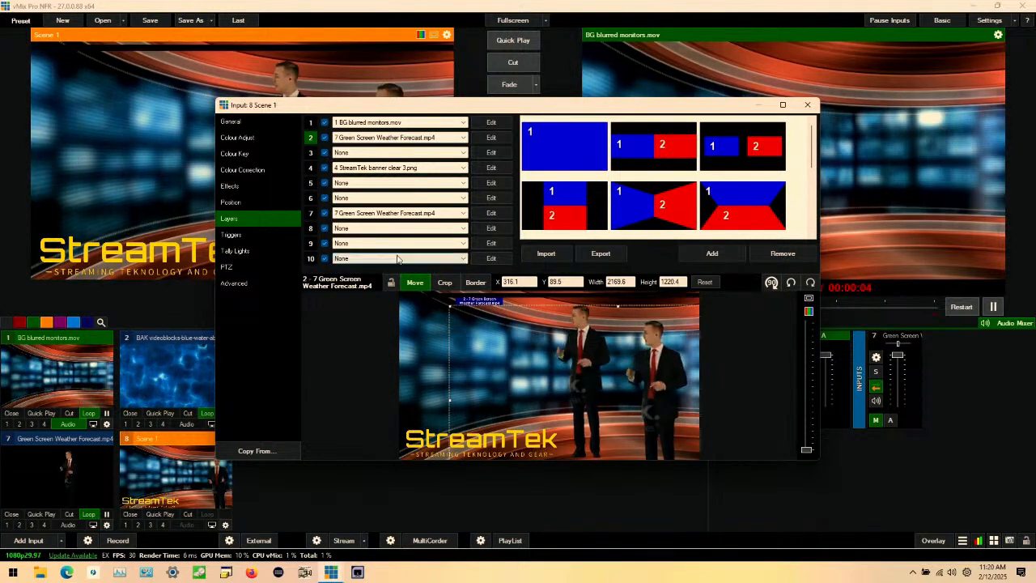
Step: Crop the layer 7 presenter with Crop Y1 40 and move the layer to about Pan X 0.56, Pan Y -0.17
{"action": "left_click", "coordinate": [487, 214]}
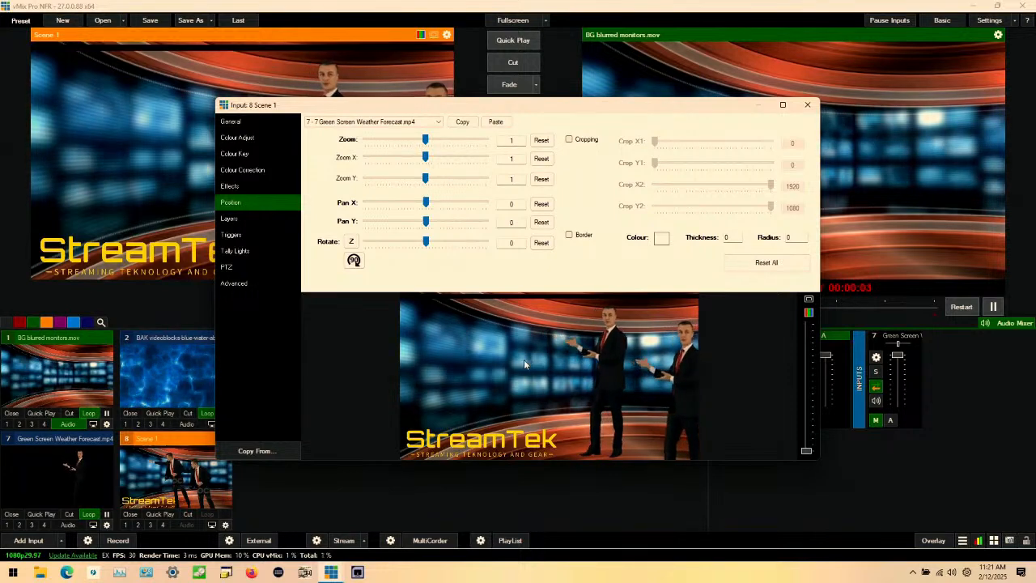
{"action": "left_click_drag", "start_coordinate": [526, 360], "coordinate": [529, 373]}
{"action": "left_click", "coordinate": [598, 141]}
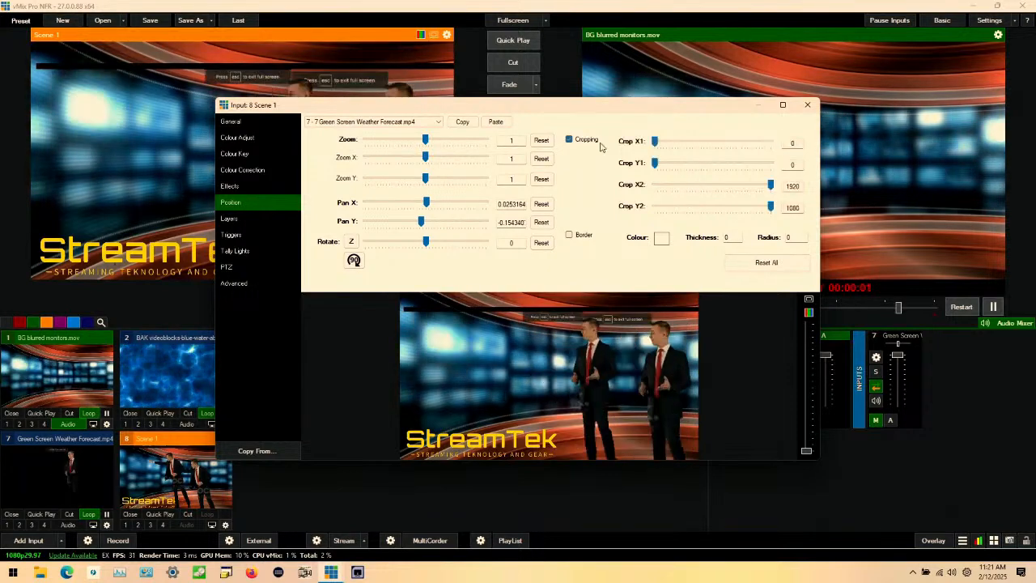
{"action": "left_click_drag", "start_coordinate": [655, 163], "coordinate": [659, 166]}
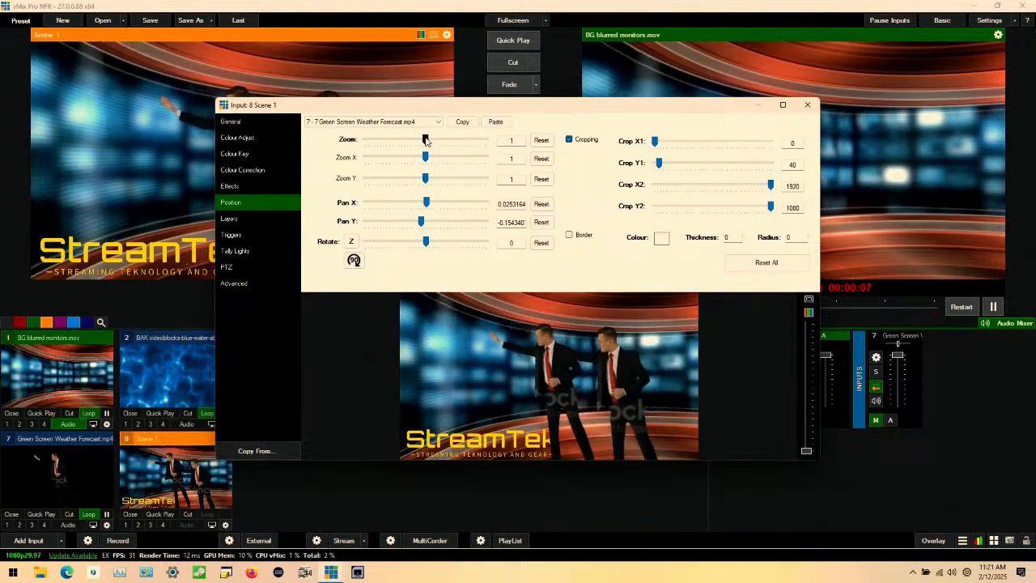
{"action": "left_click_drag", "start_coordinate": [555, 359], "coordinate": [631, 360]}
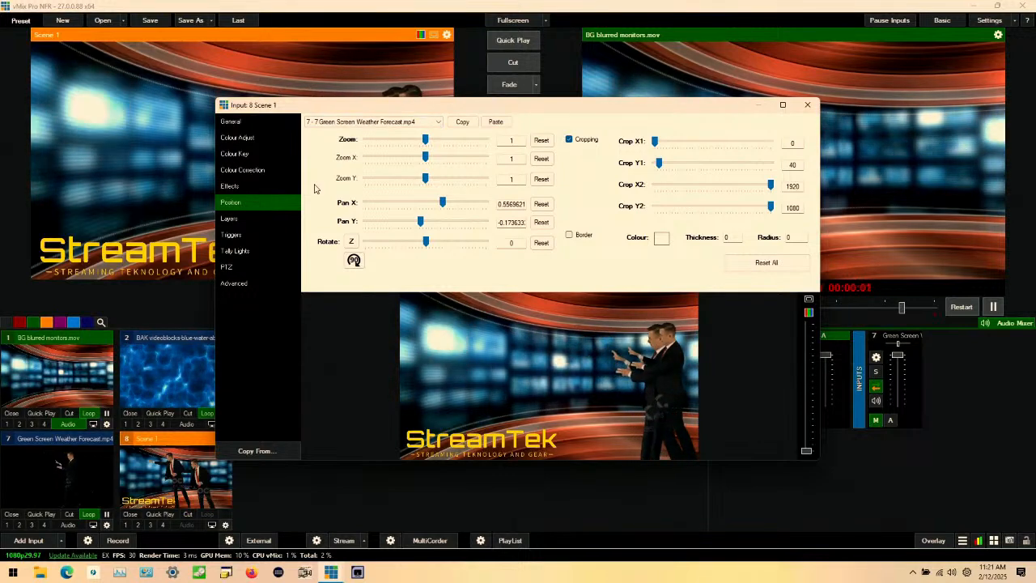
Step: Remove the duplicate presenter from Scene 1 by setting layer 2 to None
{"action": "left_click", "coordinate": [247, 218]}
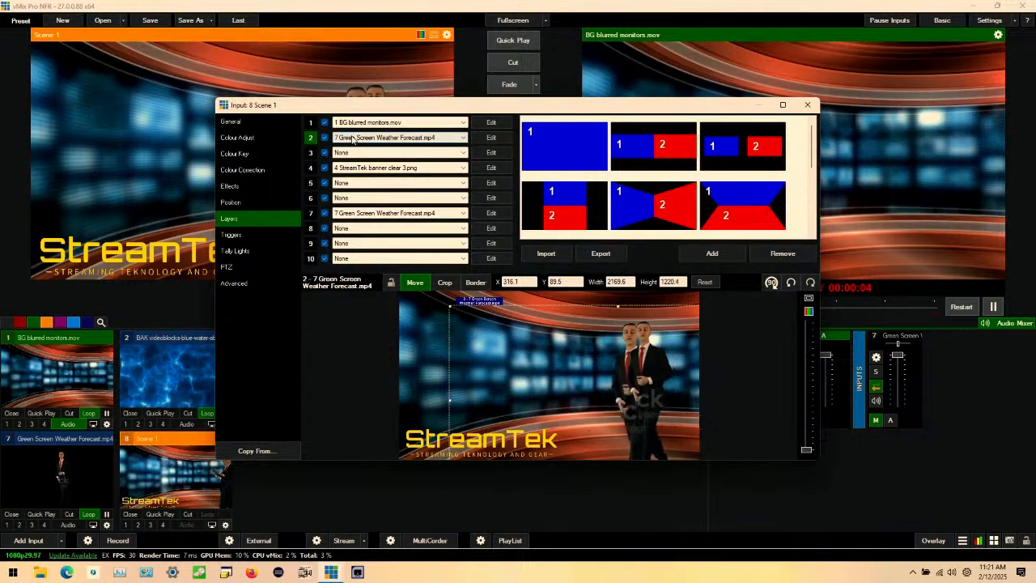
{"action": "left_click", "coordinate": [354, 140]}
{"action": "left_click", "coordinate": [381, 147]}
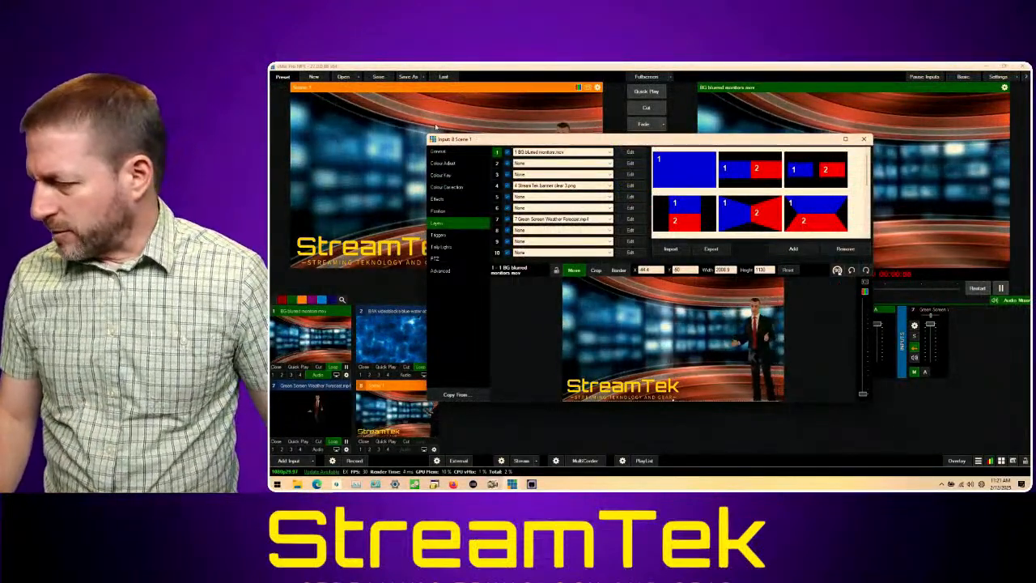
Step: Enlarge the Scene 1 input settings window for a bigger layer preview, reopening it if it closes
{"action": "left_click", "coordinate": [425, 131]}
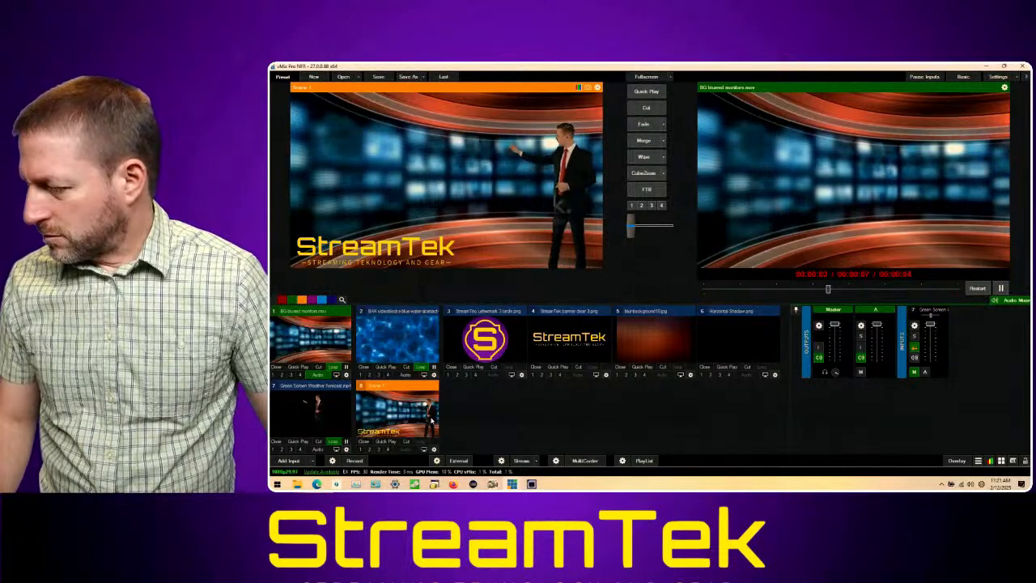
{"action": "left_click", "coordinate": [433, 450]}
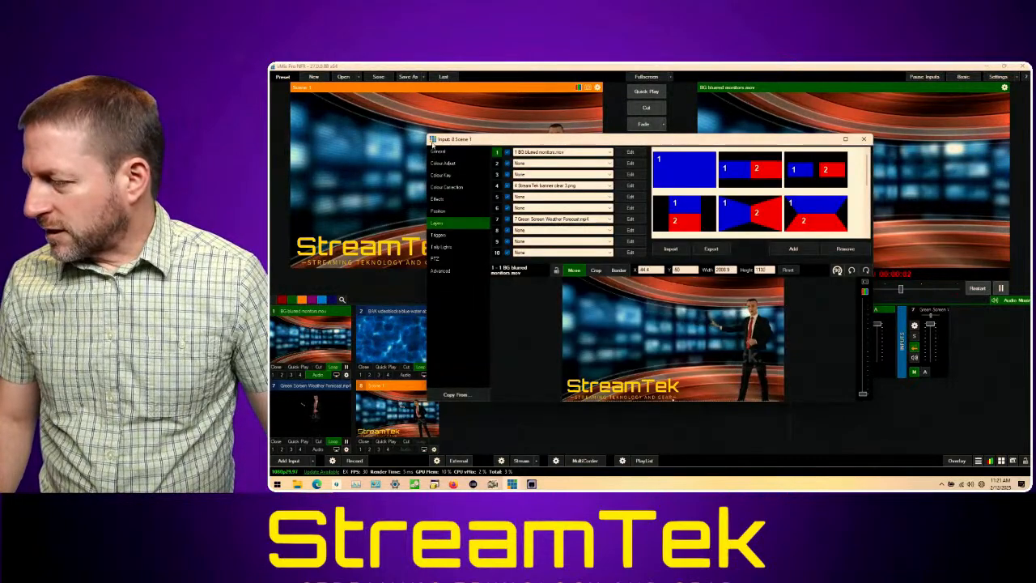
{"action": "left_click_drag", "start_coordinate": [428, 135], "coordinate": [279, 66]}
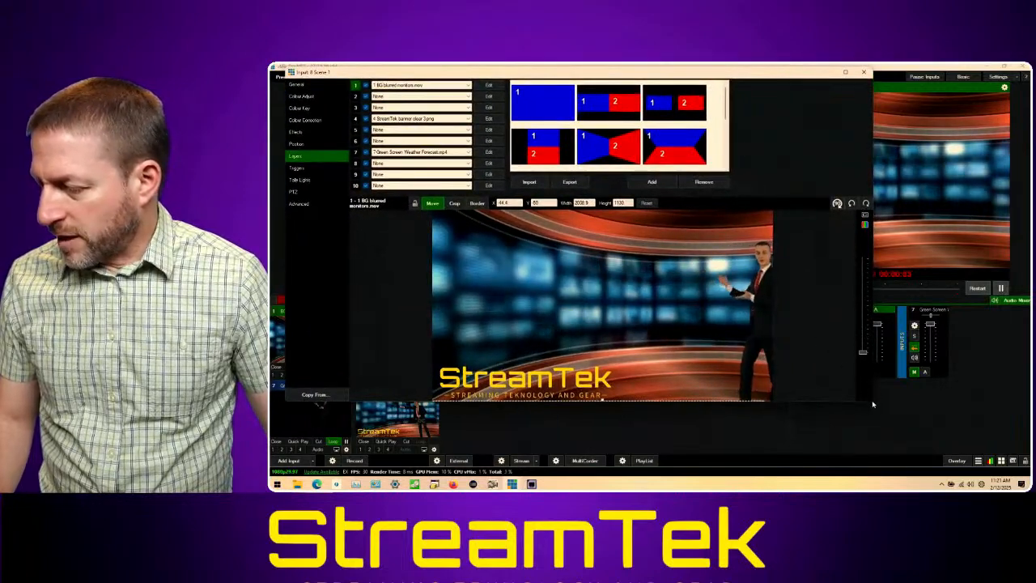
{"action": "left_click_drag", "start_coordinate": [872, 401], "coordinate": [951, 442]}
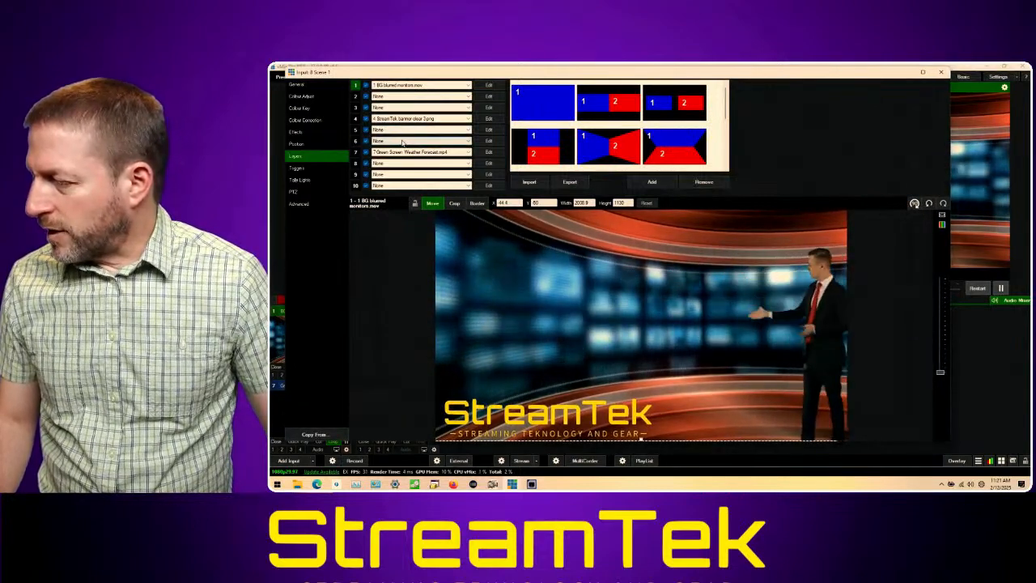
Step: Assign the BAK videoblocks blue-water abstract background to layer 6, scaled to a zoom of about 0.59 and shifted toward the scene's upper left
{"action": "left_click", "coordinate": [402, 142]}
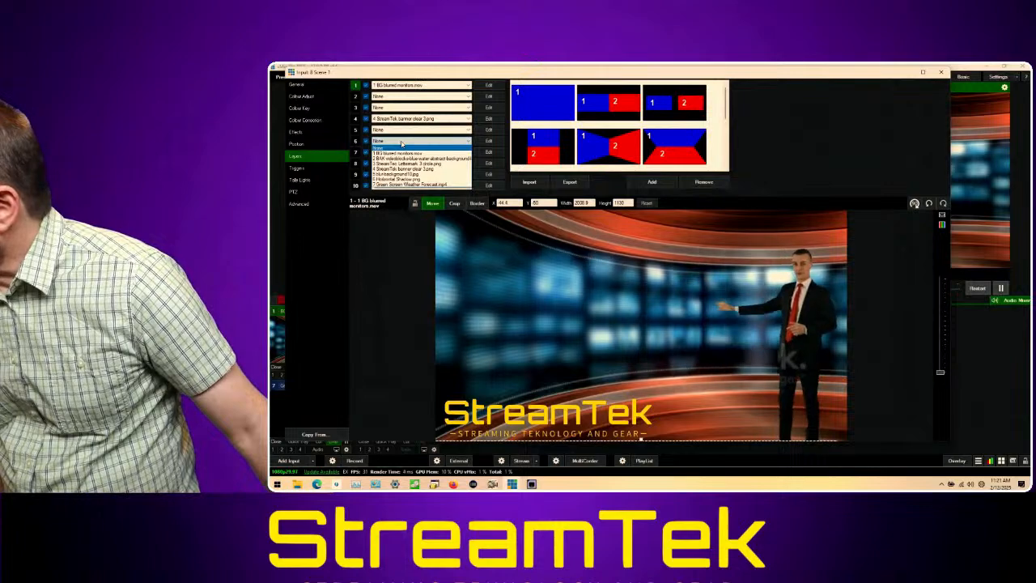
{"action": "left_click", "coordinate": [412, 158]}
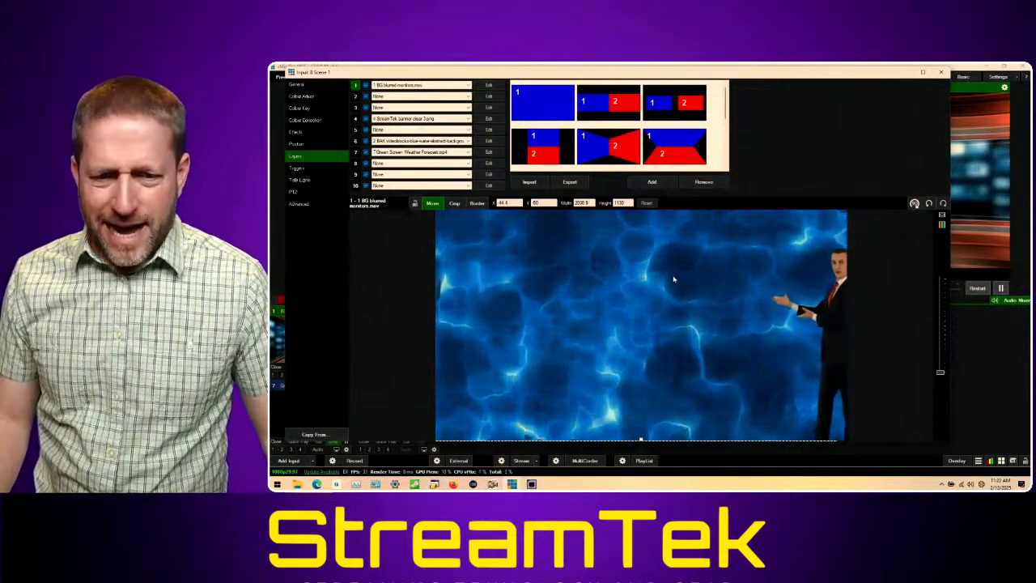
{"action": "left_click", "coordinate": [488, 141]}
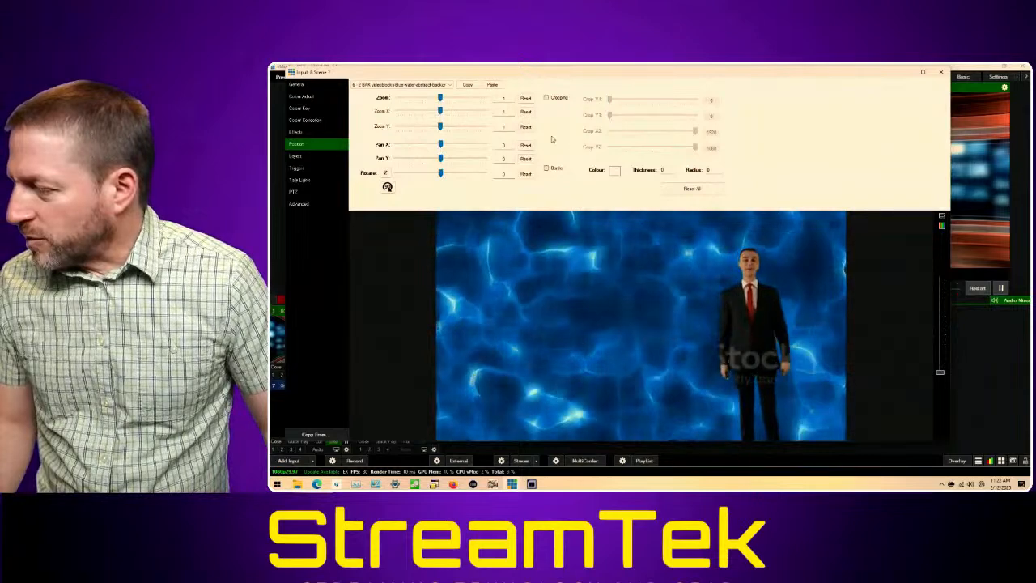
{"action": "left_click_drag", "start_coordinate": [441, 97], "coordinate": [422, 97]}
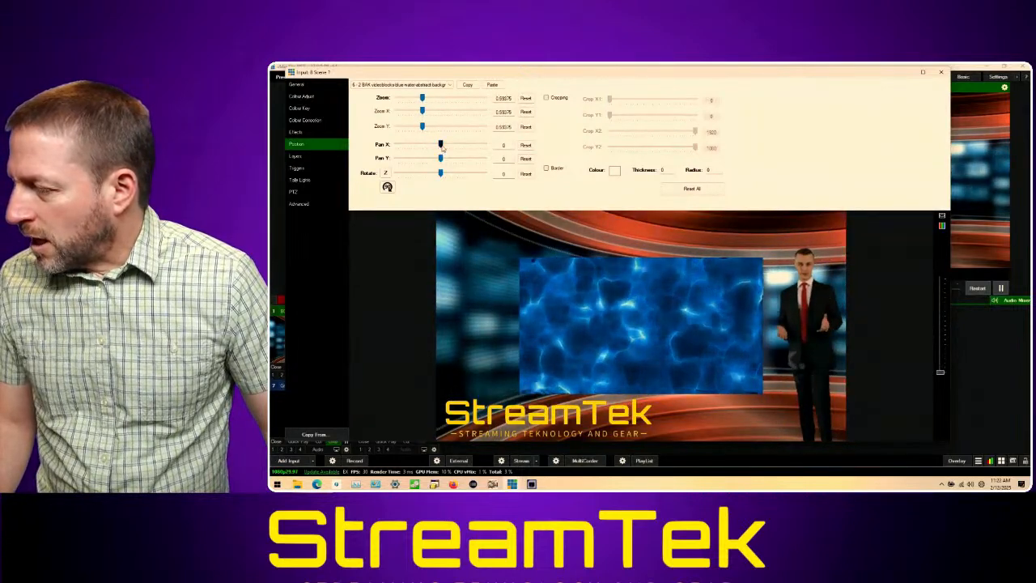
{"action": "left_click_drag", "start_coordinate": [587, 295], "coordinate": [556, 277]}
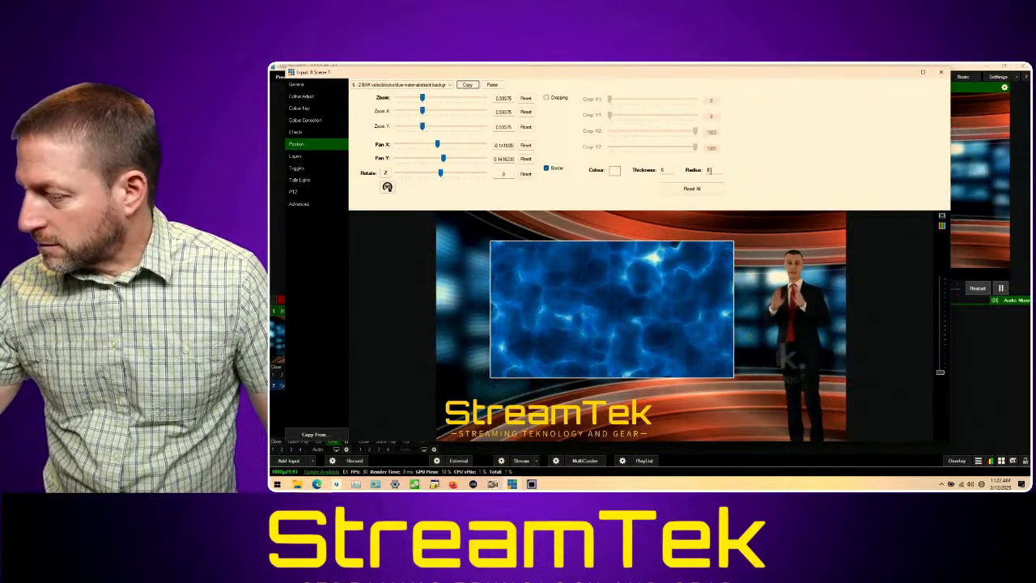
Step: Give the blue-water layer a border with radius 20, then reposition it at about Pan X -0.20, Pan Y 0.18 with zoom 0.66
{"action": "type", "text": "20"}
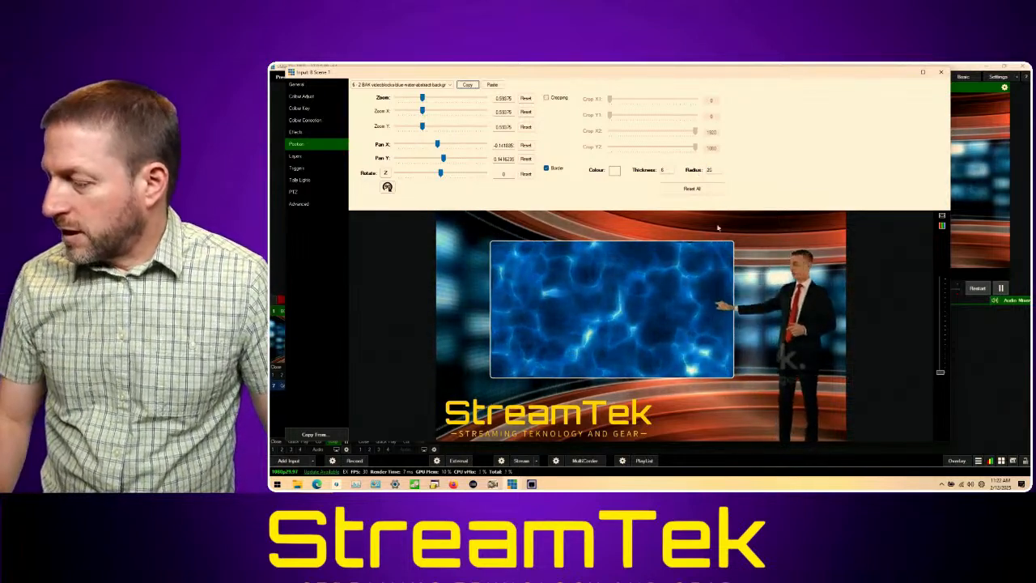
{"action": "left_click_drag", "start_coordinate": [631, 290], "coordinate": [623, 287]}
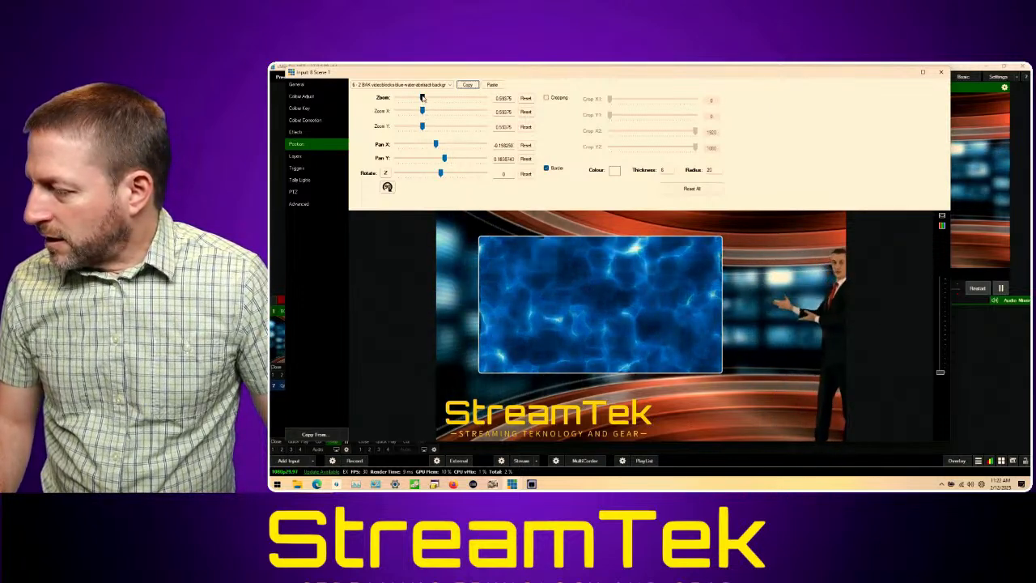
{"action": "left_click_drag", "start_coordinate": [422, 97], "coordinate": [426, 97]}
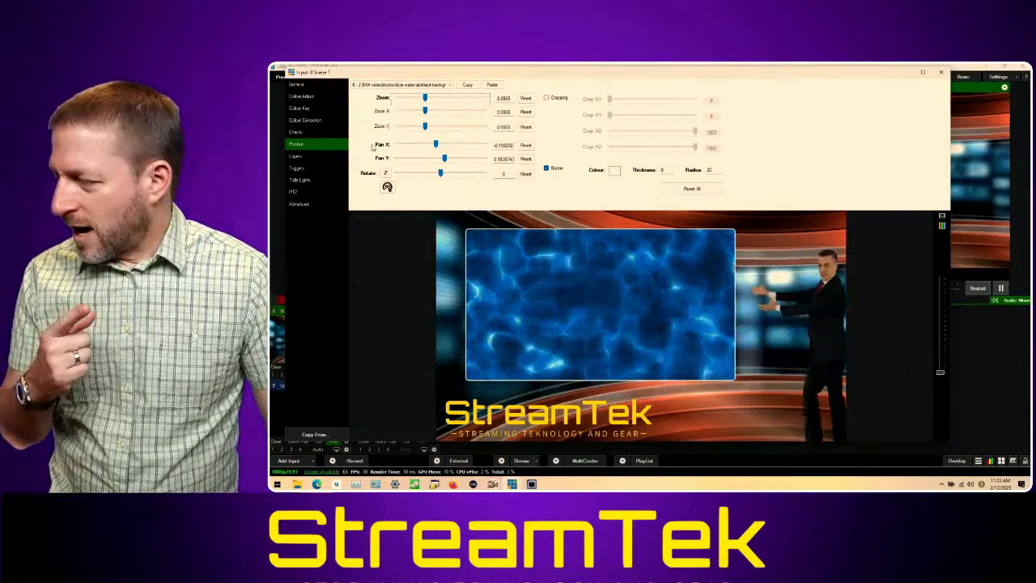
Step: Assign Horizontal Shadow.png to layer 5, scaled to a zoom of about 0.77 and centred behind the bordered blue-water video at about Pan X -0.14
{"action": "left_click", "coordinate": [296, 156]}
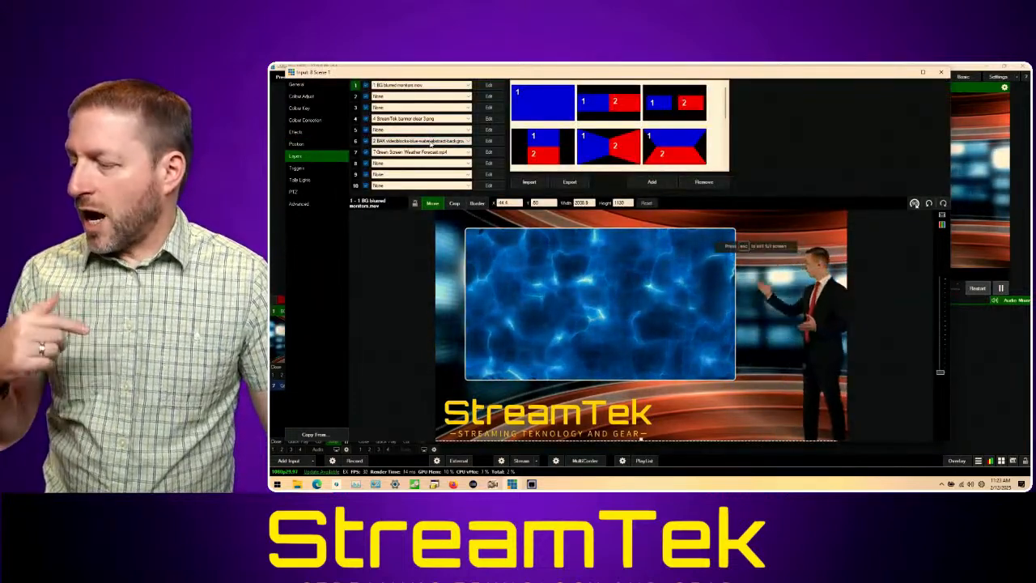
{"action": "left_click", "coordinate": [434, 132]}
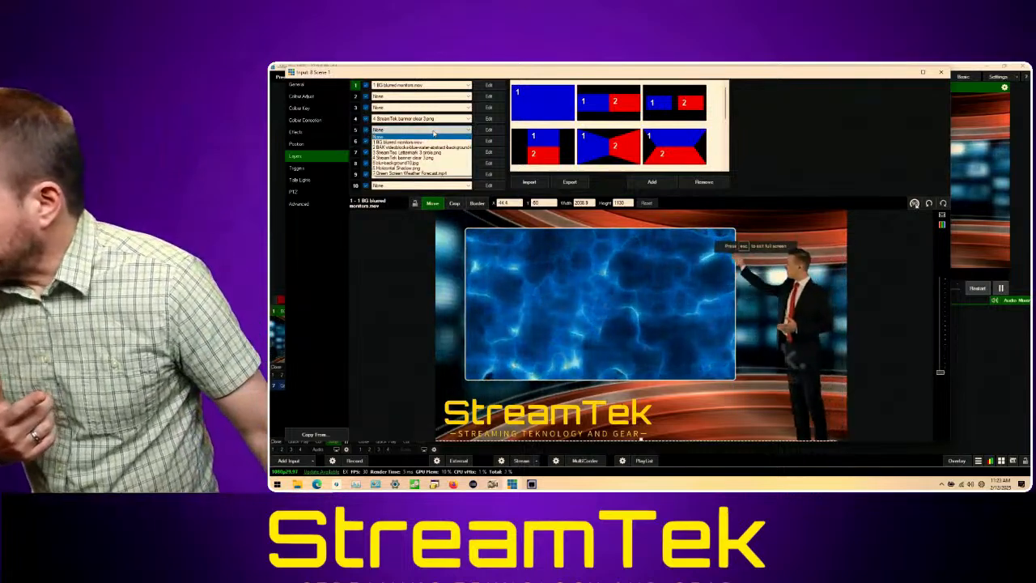
{"action": "left_click", "coordinate": [442, 167]}
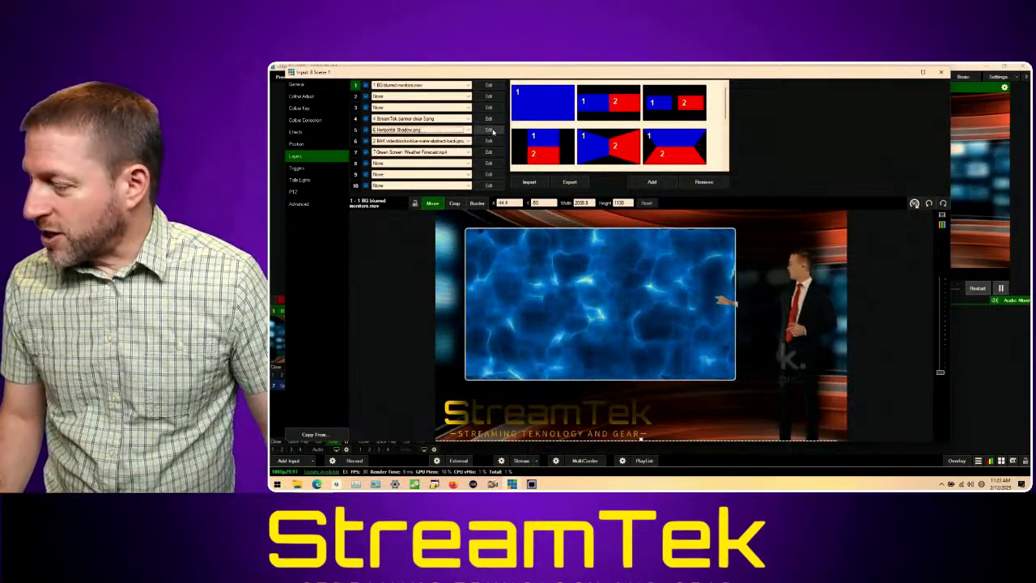
{"action": "left_click", "coordinate": [488, 129]}
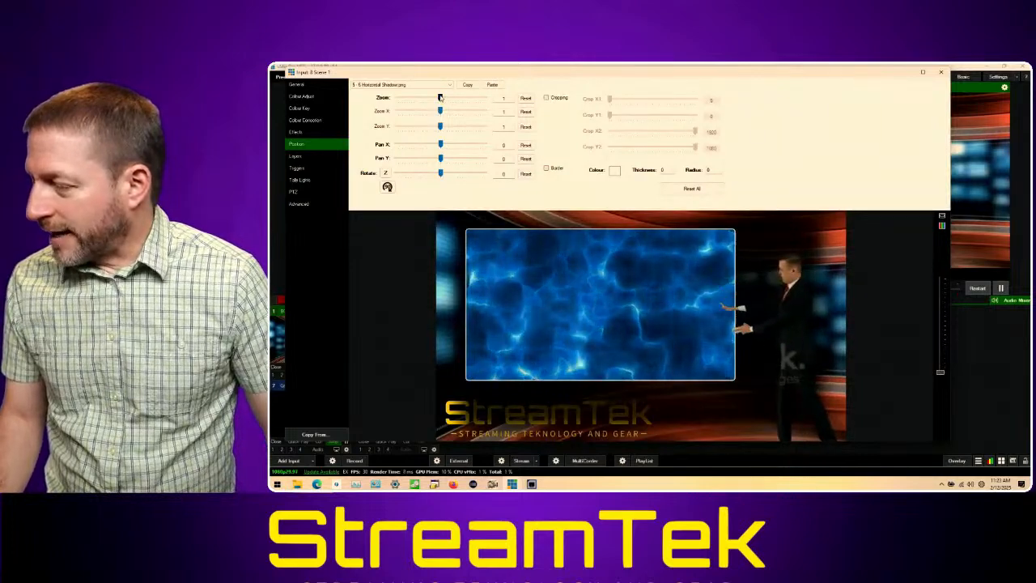
{"action": "left_click_drag", "start_coordinate": [439, 97], "coordinate": [431, 100]}
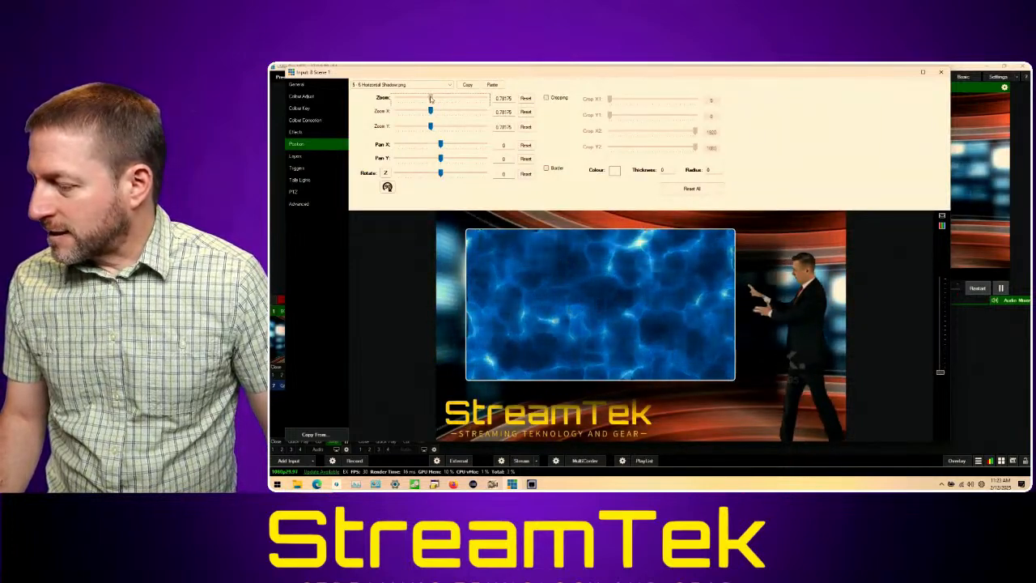
{"action": "left_click_drag", "start_coordinate": [757, 352], "coordinate": [728, 346]}
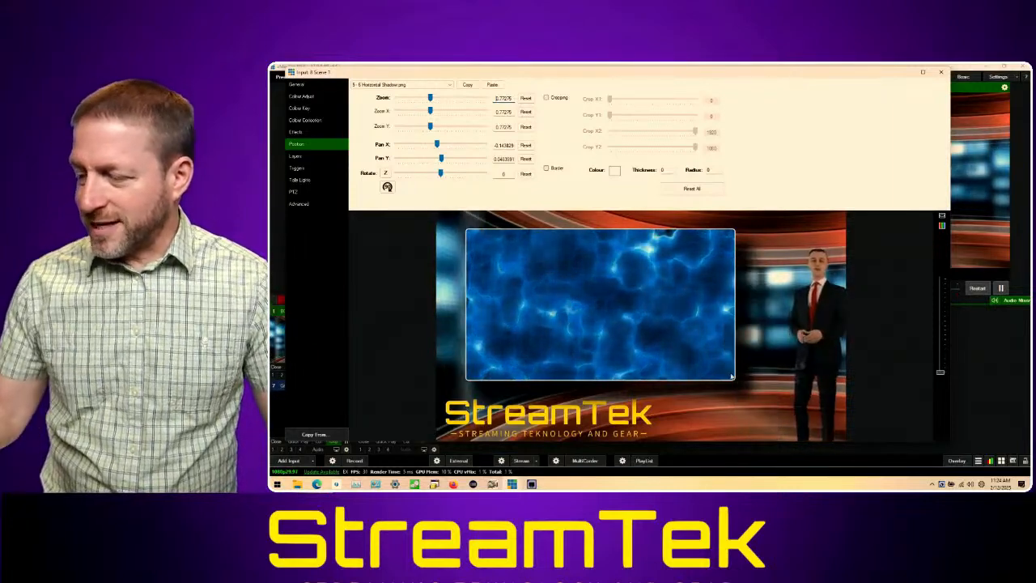
Step: Close the Scene 1 input settings and cut Scene 1 to the program output
{"action": "left_click", "coordinate": [941, 72]}
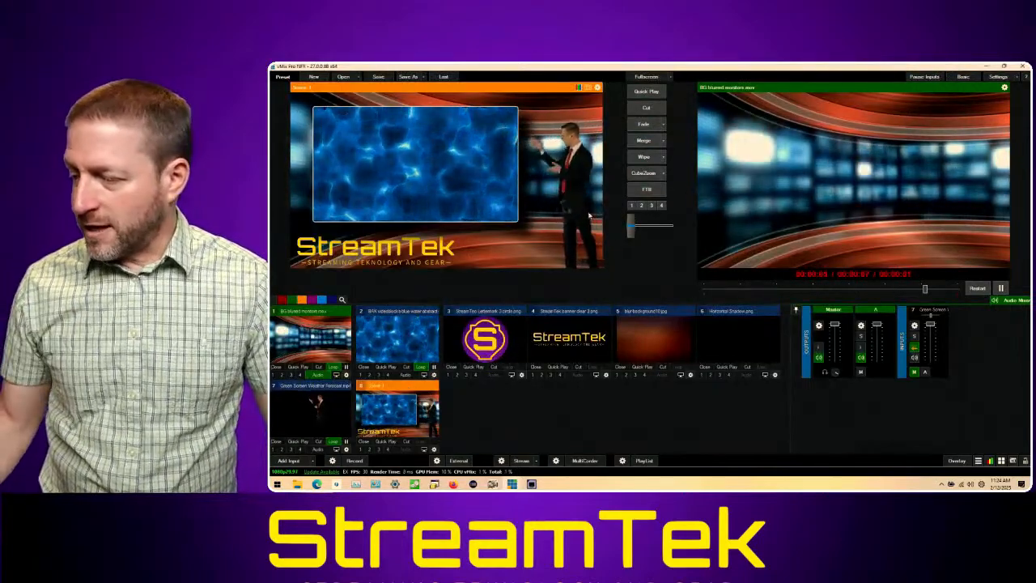
{"action": "left_click", "coordinate": [645, 109]}
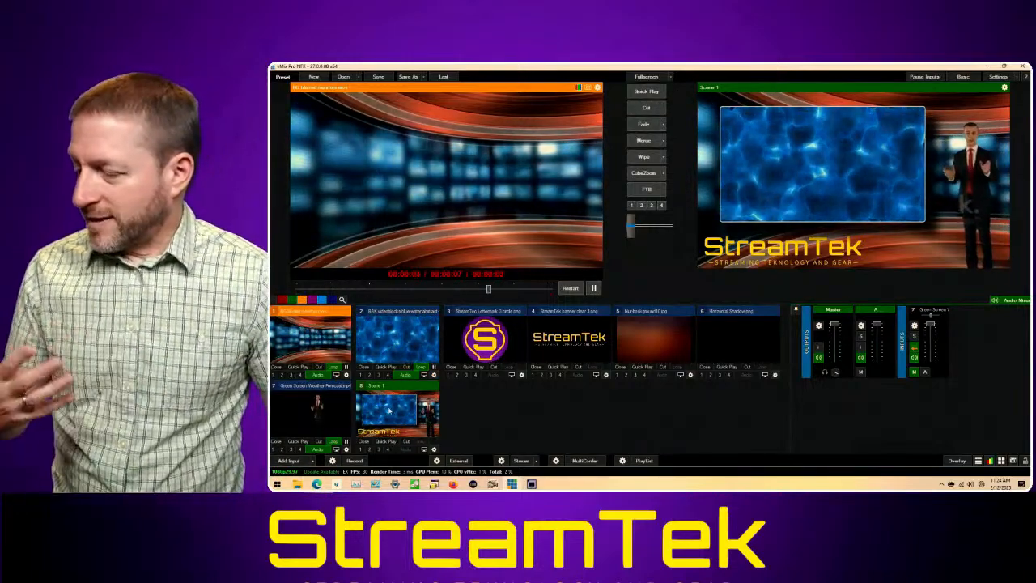
Step: Preview blur-background10.jpg and enlarge its Main position zoom to about 1.2 so the image fills the frame
{"action": "left_click", "coordinate": [664, 332]}
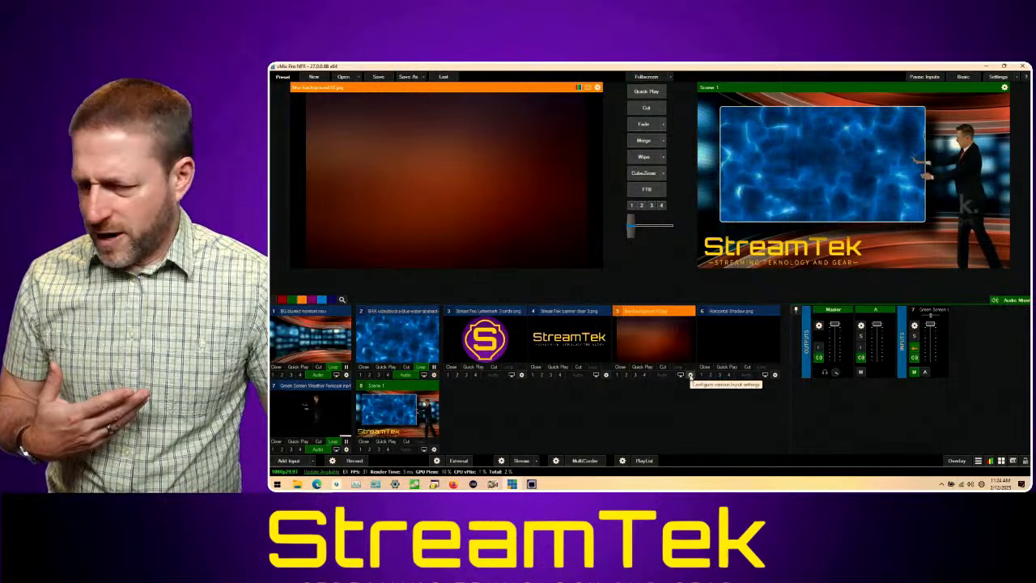
{"action": "left_click", "coordinate": [691, 377]}
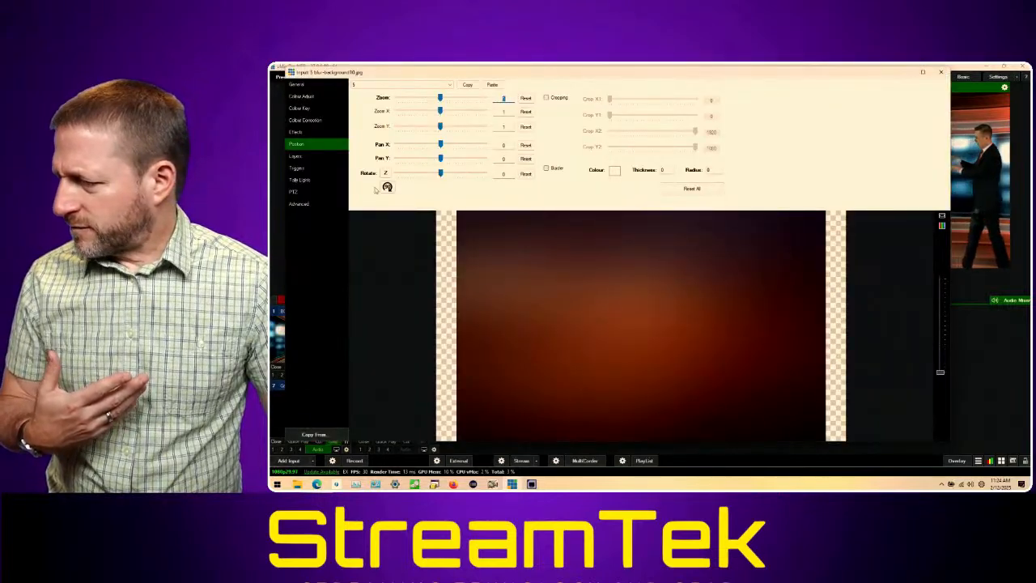
{"action": "left_click", "coordinate": [444, 85]}
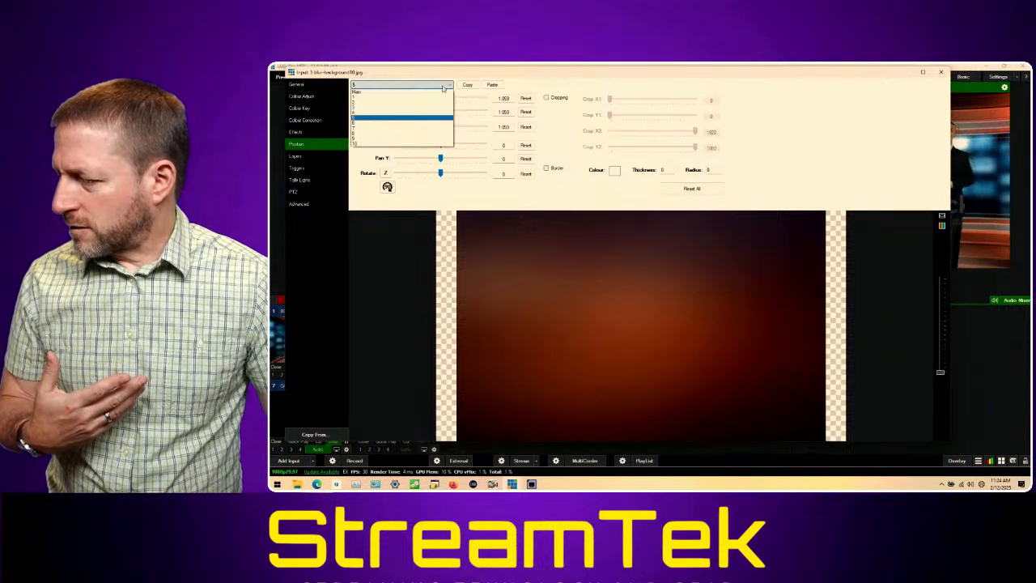
{"action": "left_click", "coordinate": [443, 105]}
{"action": "left_click_drag", "start_coordinate": [440, 98], "coordinate": [443, 98]}
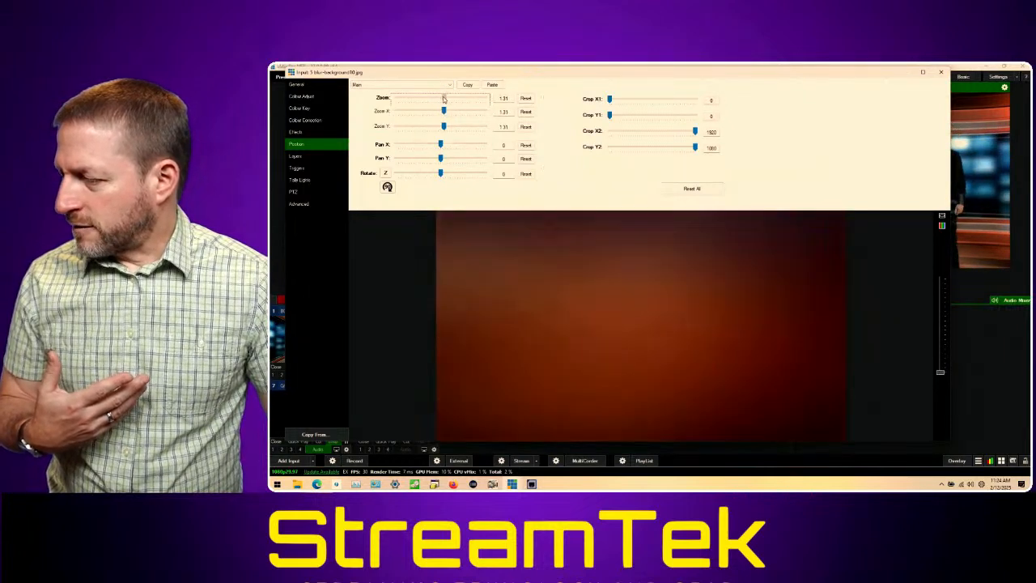
Step: Assign Scene 1 to layer 5 of blur-background10.jpg and scale it to a zoom of about 0.67
{"action": "left_click", "coordinate": [316, 157]}
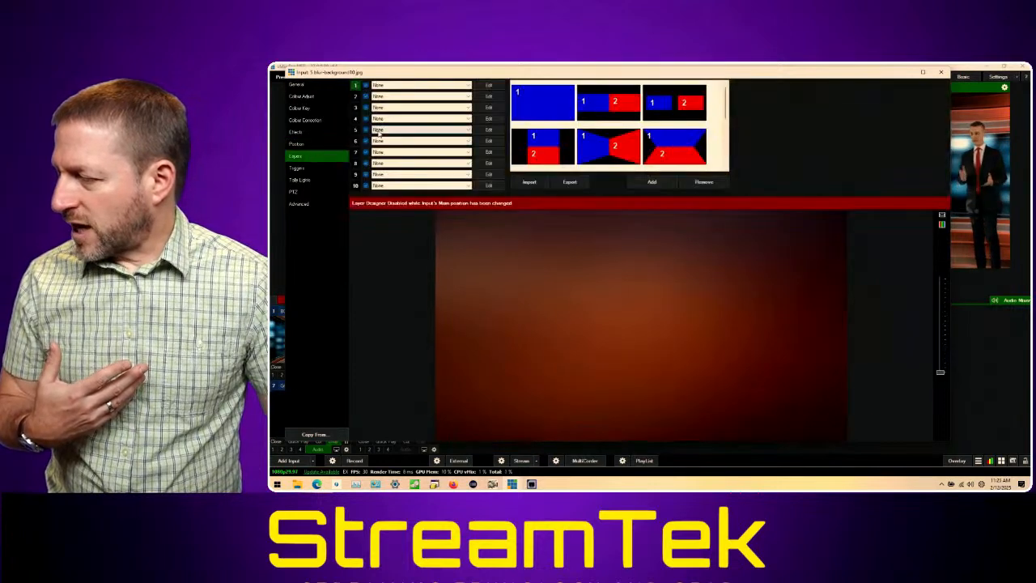
{"action": "left_click", "coordinate": [406, 131]}
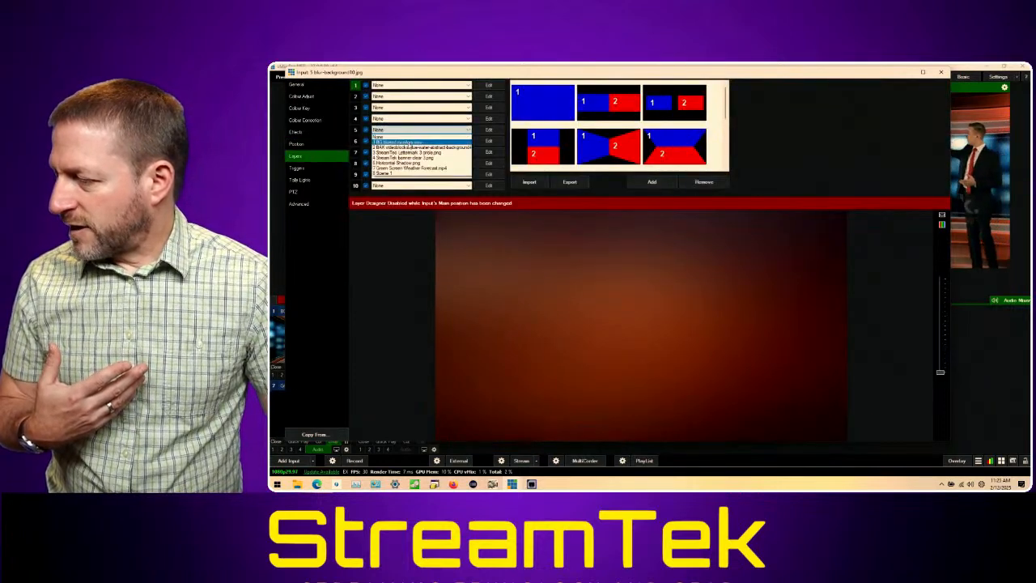
{"action": "left_click", "coordinate": [417, 175]}
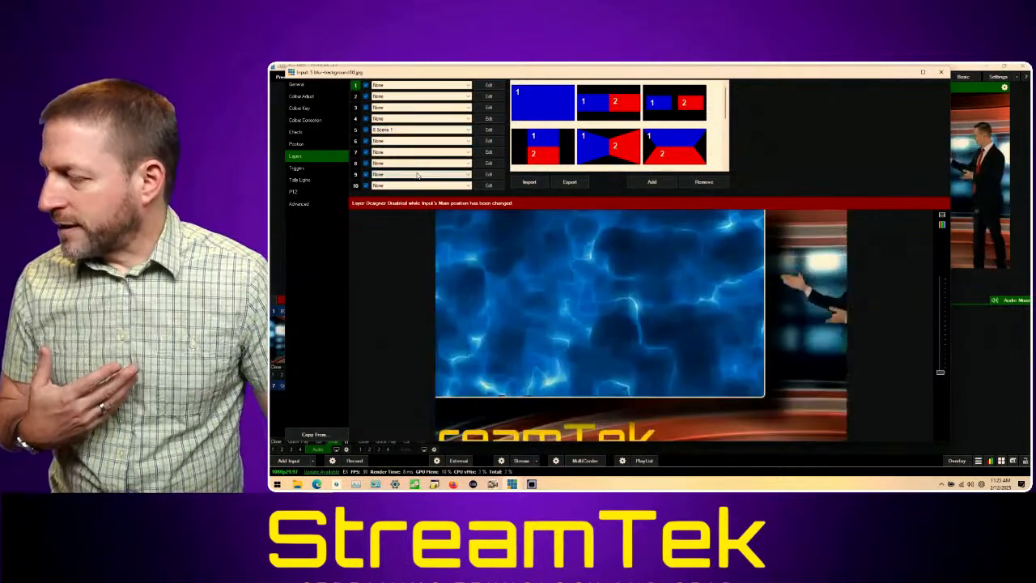
{"action": "left_click", "coordinate": [490, 130]}
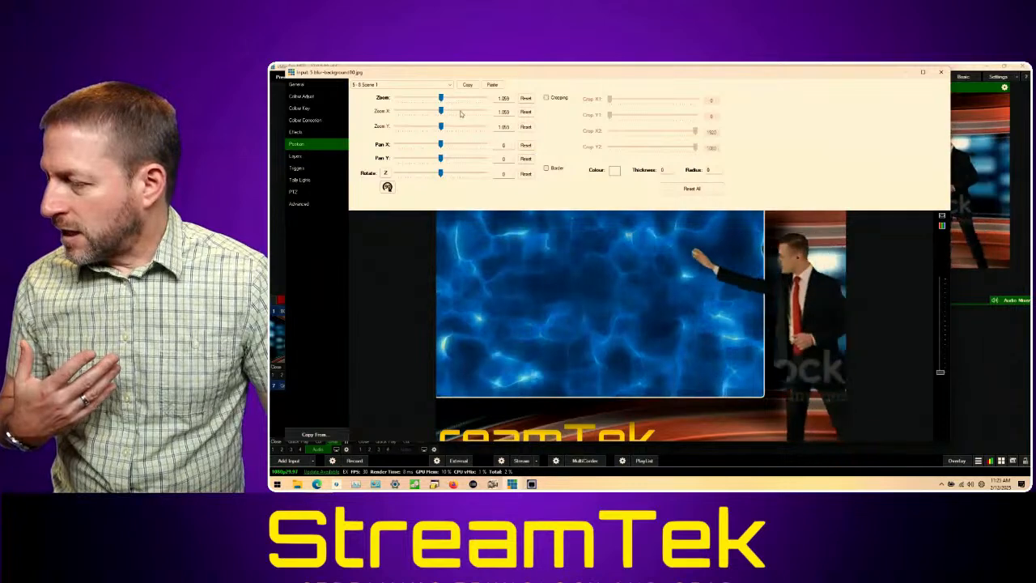
{"action": "left_click_drag", "start_coordinate": [441, 97], "coordinate": [427, 98]}
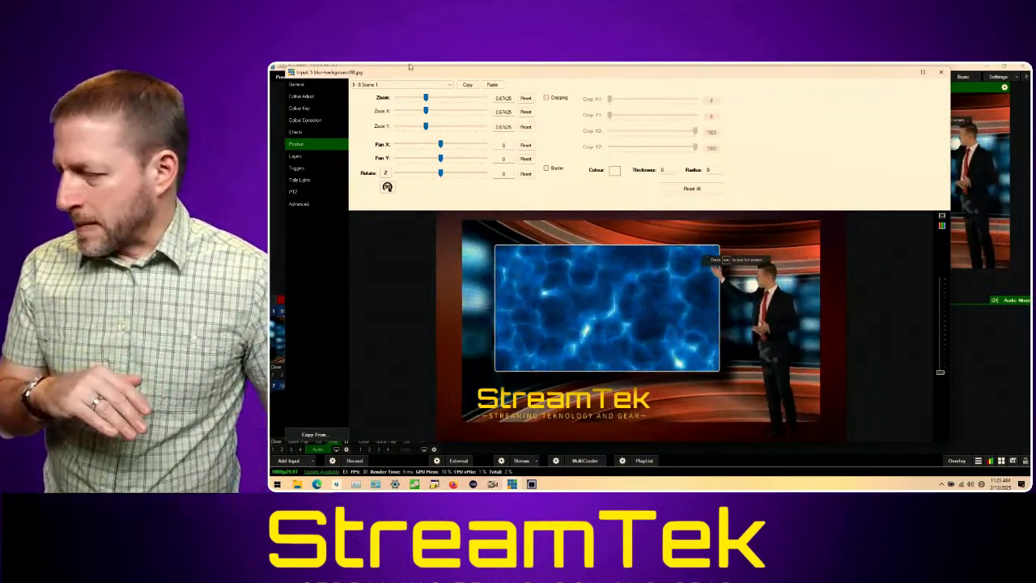
Step: Enable cropping on the Scene 1 layer of blur-background10.jpg and close the input settings
{"action": "left_click", "coordinate": [546, 98]}
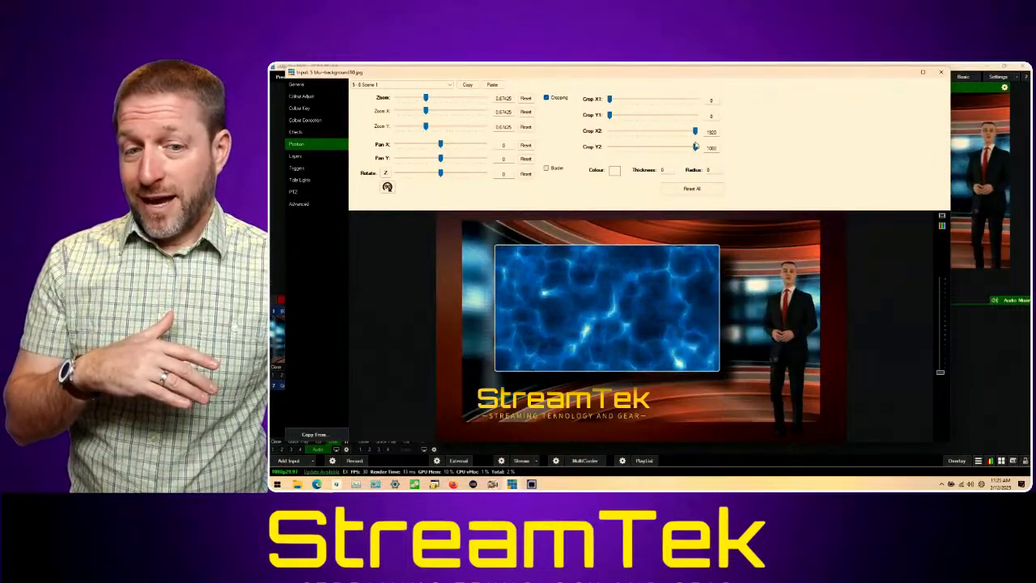
{"action": "left_click", "coordinate": [310, 87]}
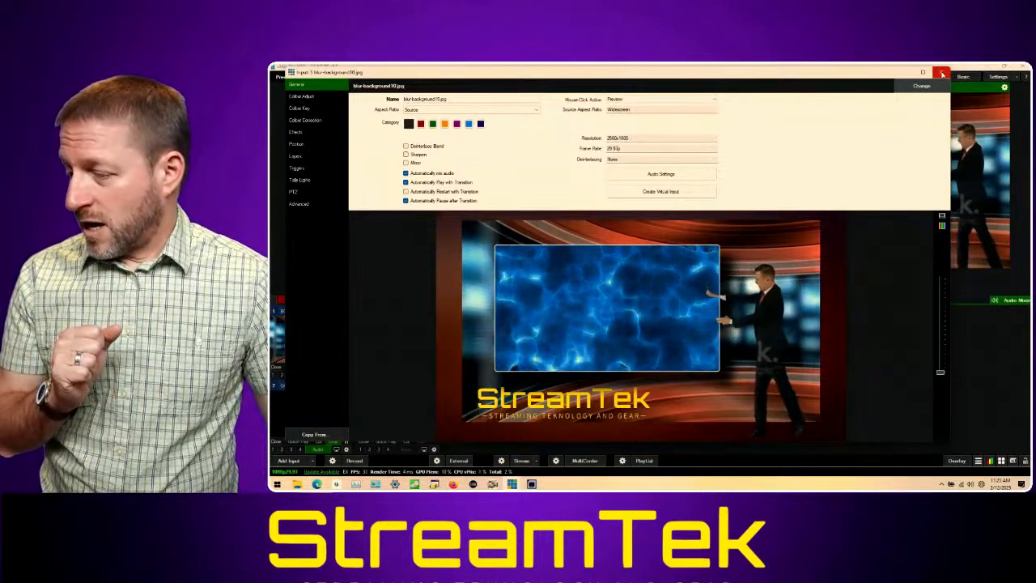
{"action": "left_click", "coordinate": [941, 74]}
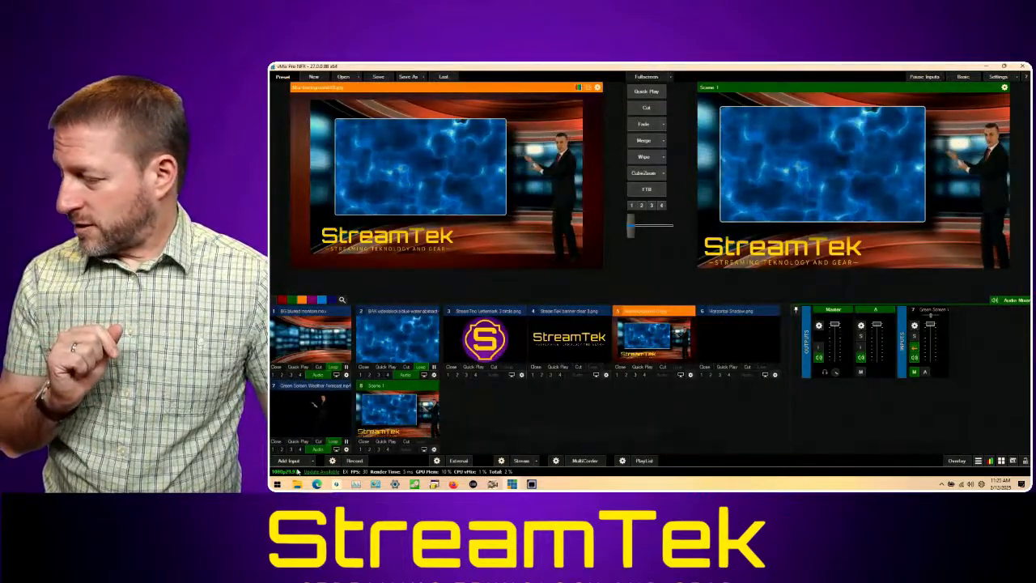
Step: Add a Mix input, load Scene 1 into its preview and cut it to the mix output
{"action": "left_click", "coordinate": [301, 461]}
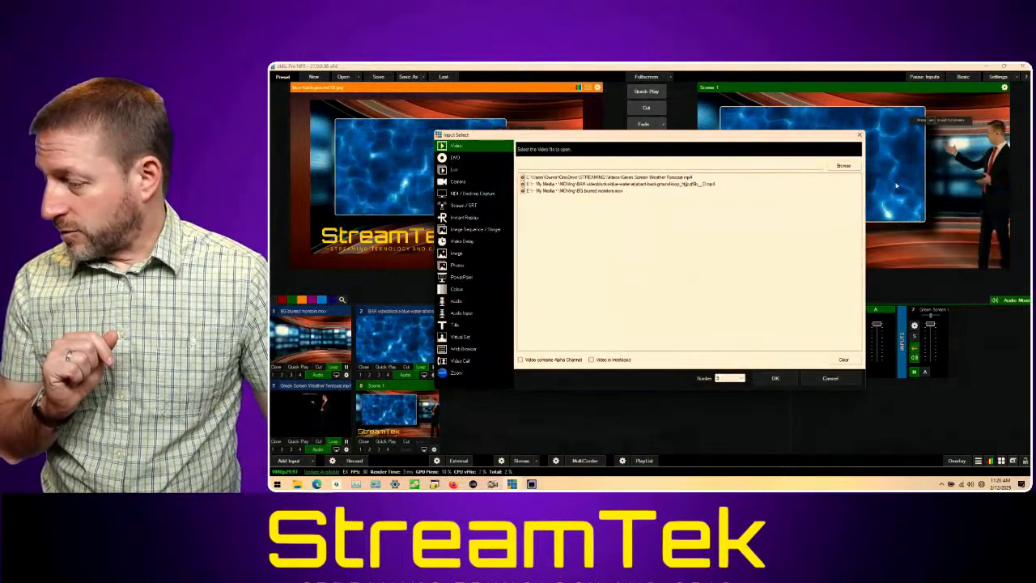
{"action": "left_click", "coordinate": [860, 136]}
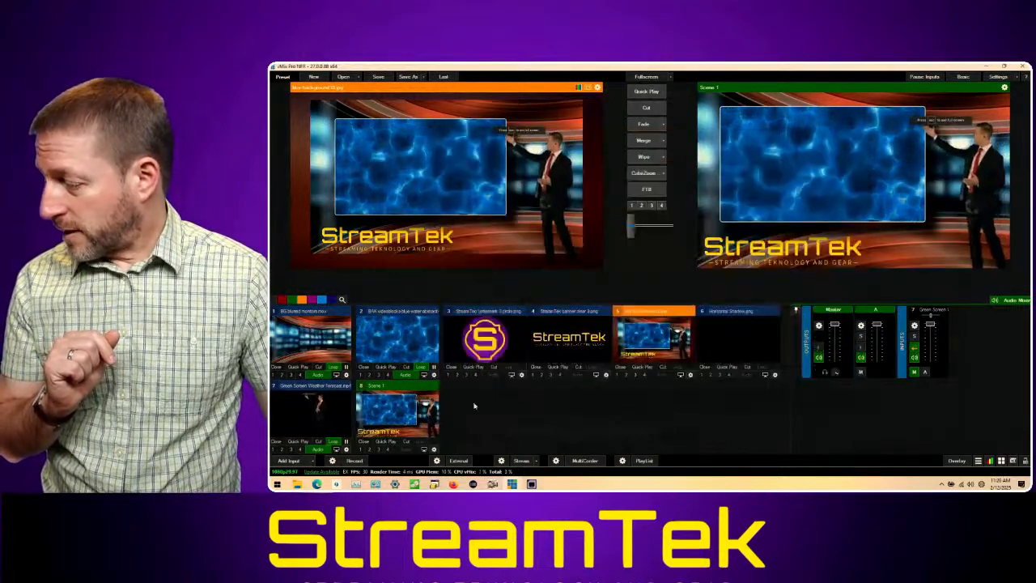
{"action": "left_click", "coordinate": [314, 461]}
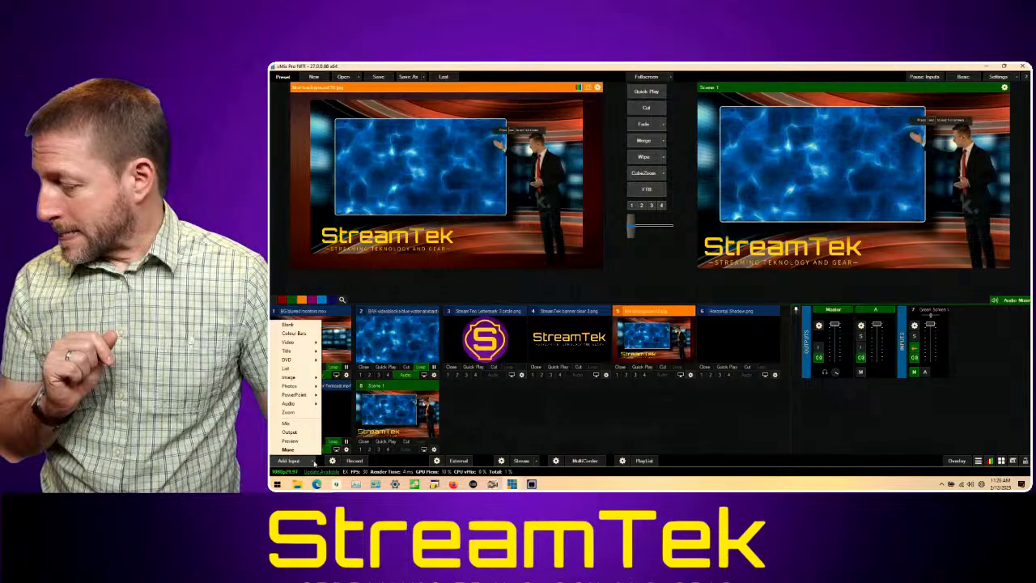
{"action": "left_click", "coordinate": [298, 424]}
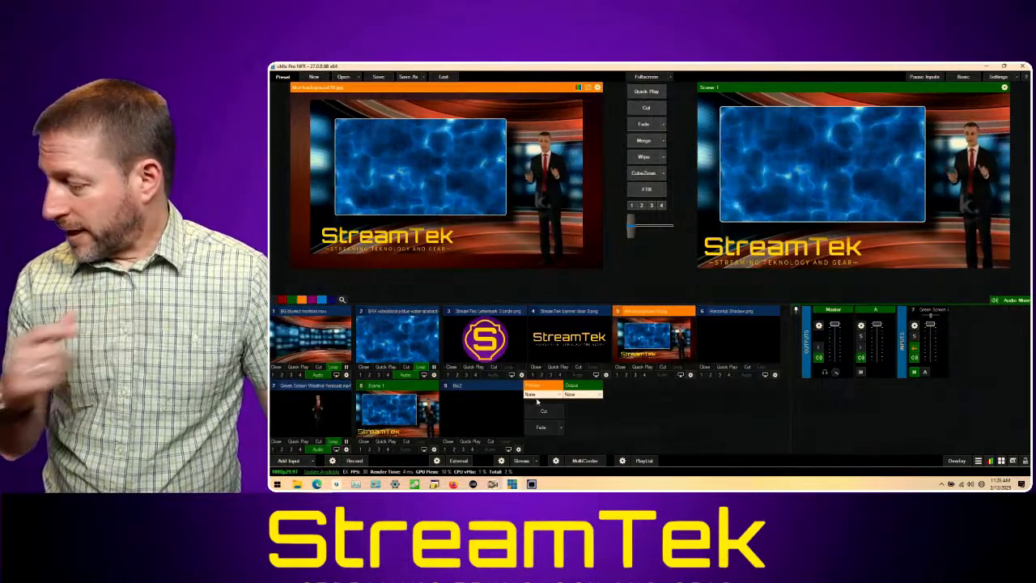
{"action": "left_click", "coordinate": [540, 394]}
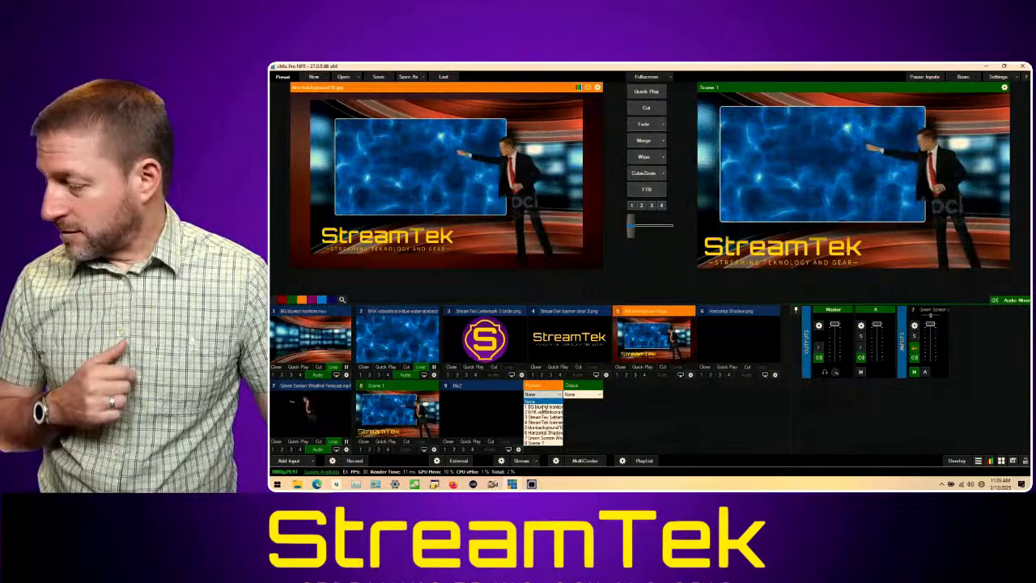
{"action": "left_click", "coordinate": [553, 443]}
{"action": "left_click", "coordinate": [554, 413]}
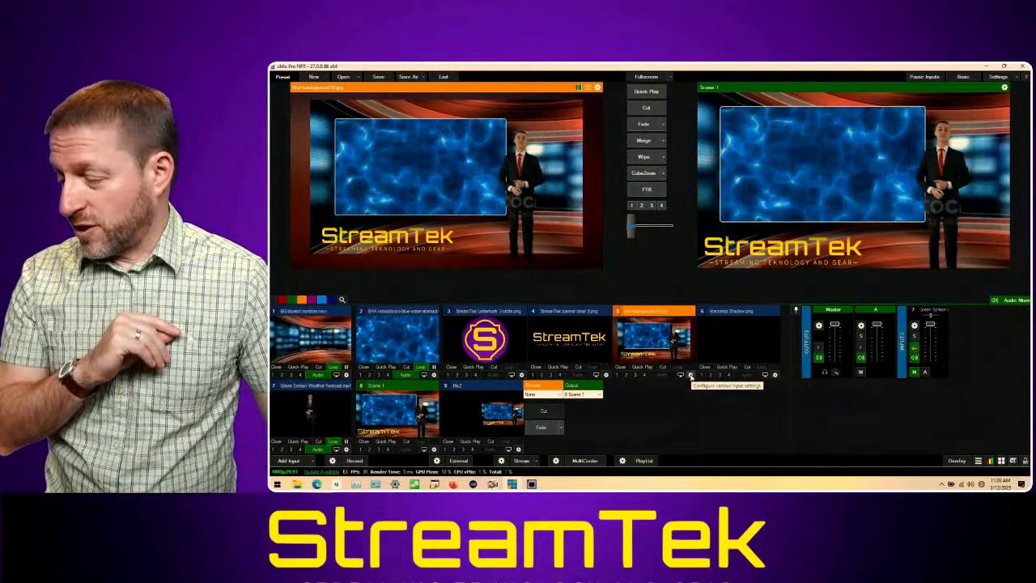
Step: Replace Scene 1 with the Mix2 input on layer 5 of blur-background10.jpg
{"action": "left_click", "coordinate": [691, 375]}
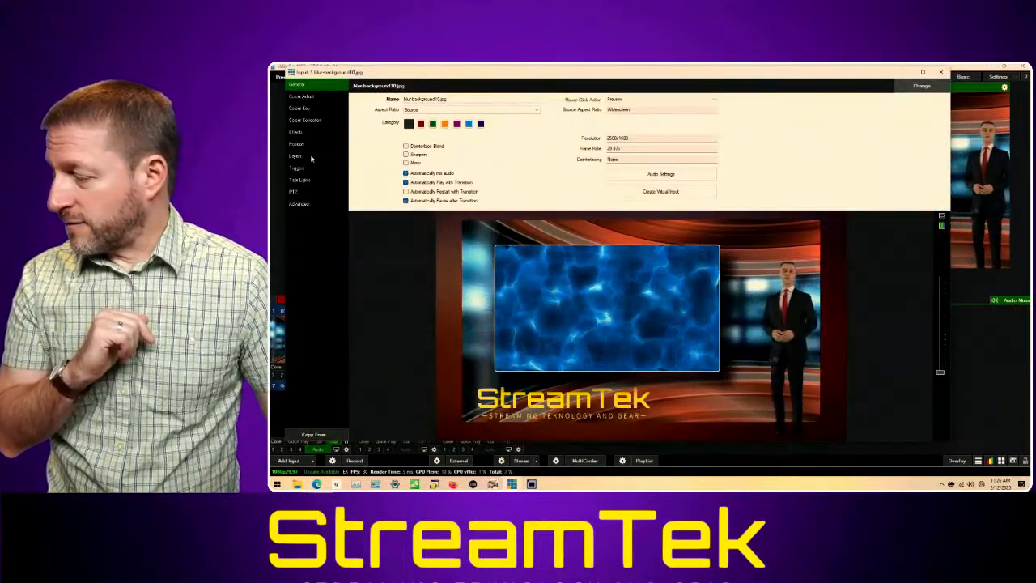
{"action": "left_click", "coordinate": [306, 157]}
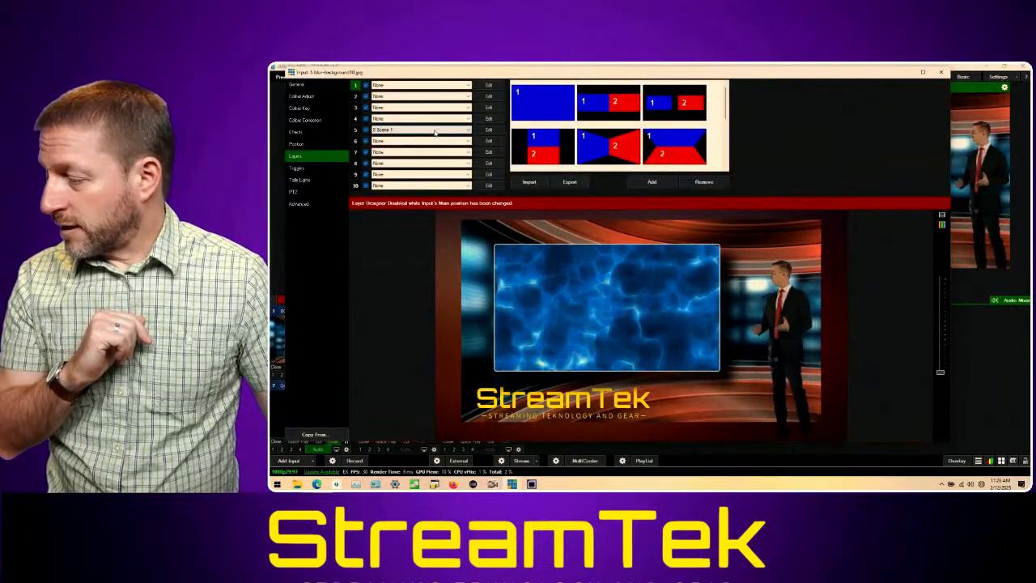
{"action": "left_click", "coordinate": [435, 132]}
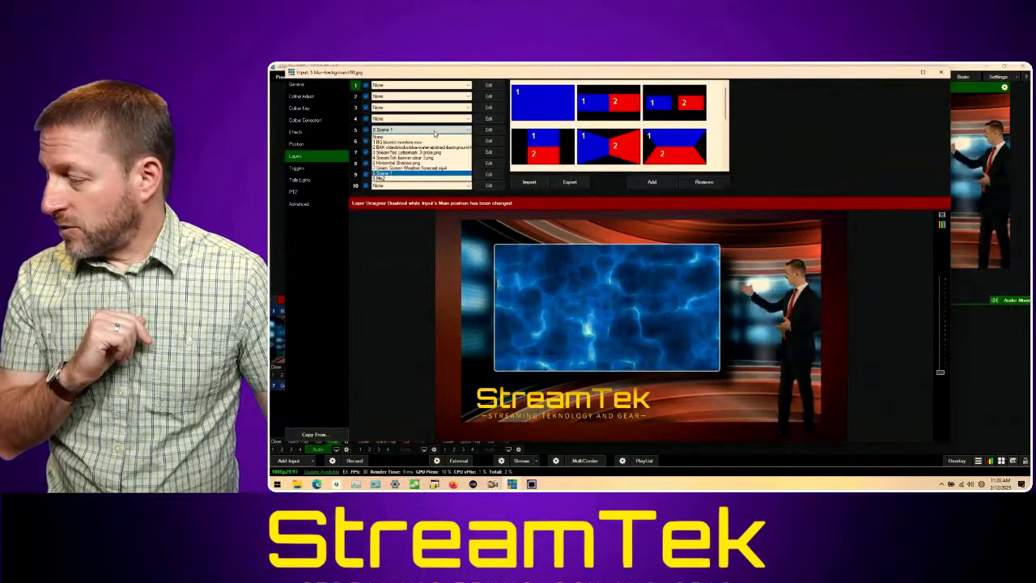
{"action": "left_click", "coordinate": [435, 179]}
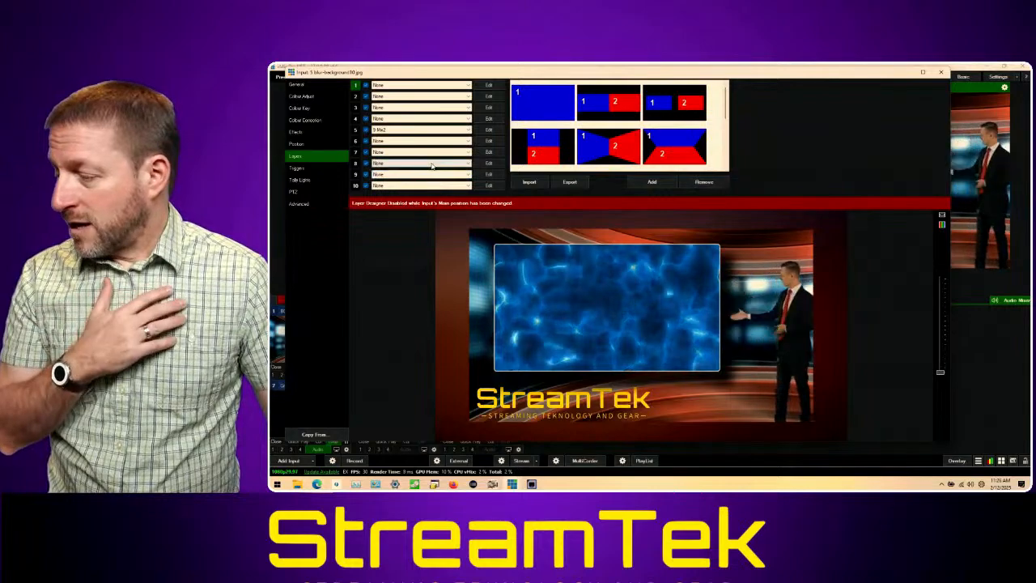
Step: Test cropping the Mix2 layer's lower edge to a Crop Y2 of about 387, and restore the full height
{"action": "left_click", "coordinate": [488, 130]}
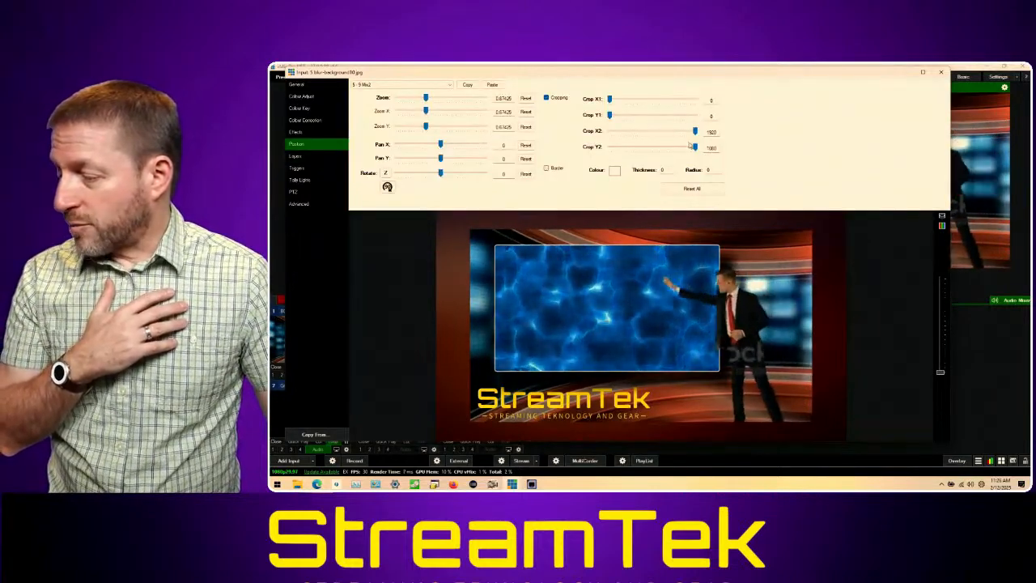
{"action": "left_click_drag", "start_coordinate": [696, 148], "coordinate": [642, 146]}
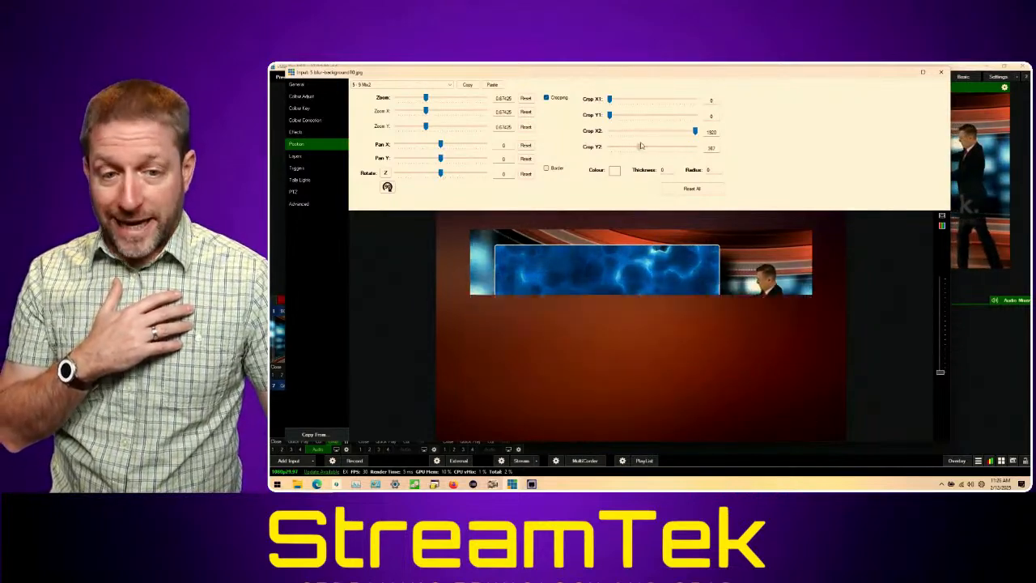
{"action": "left_click_drag", "start_coordinate": [675, 145], "coordinate": [718, 143]}
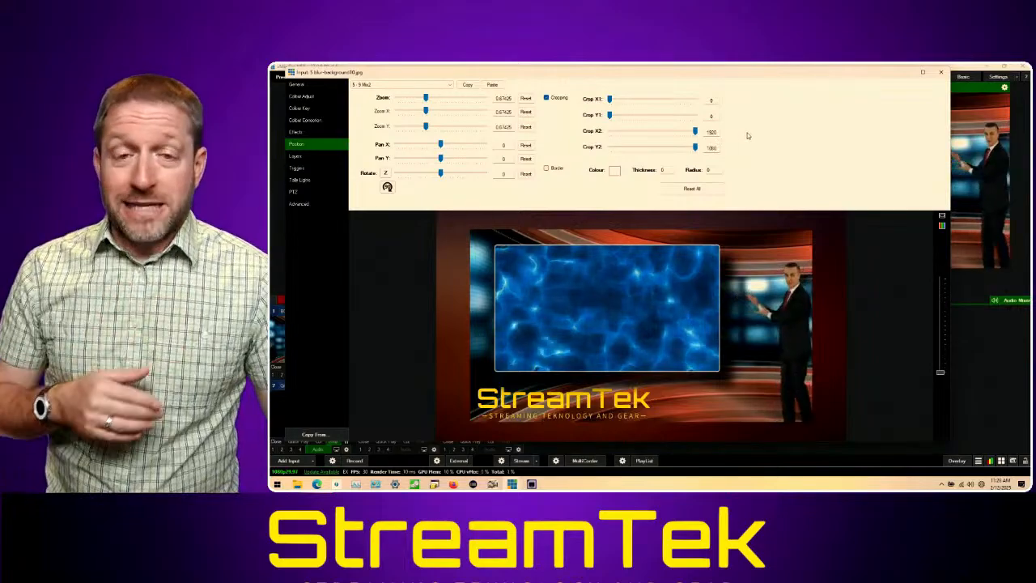